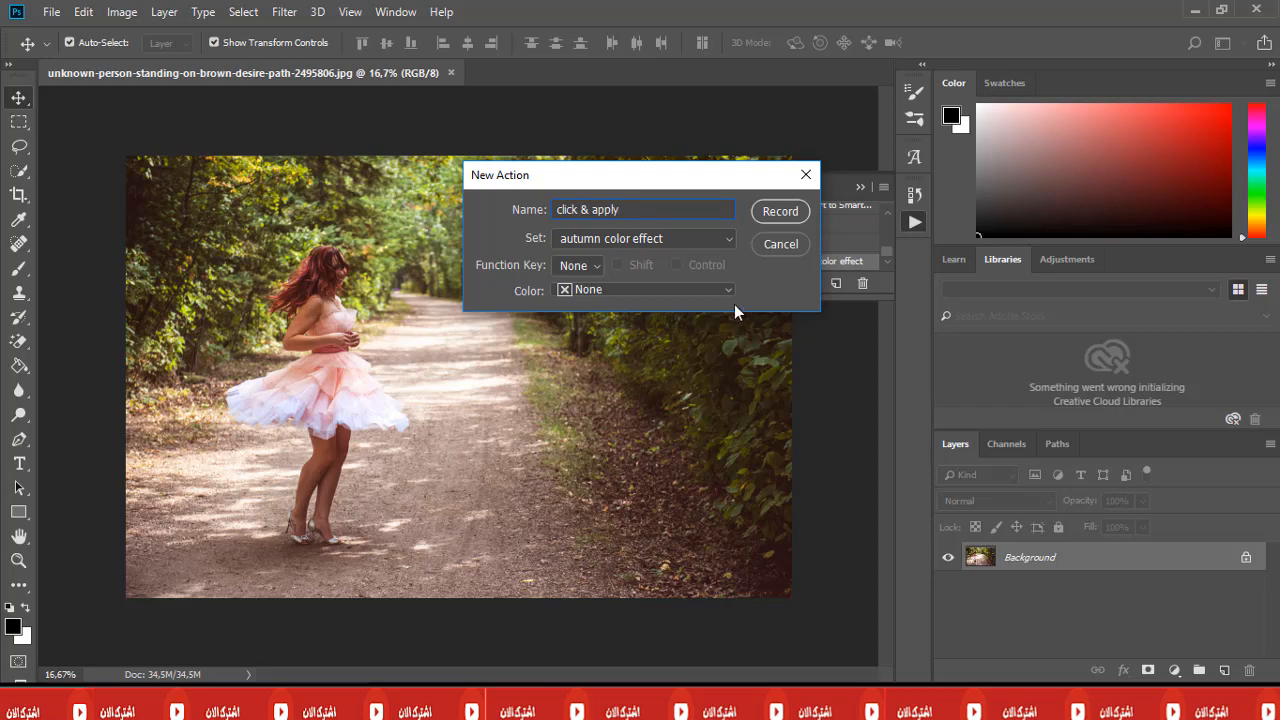
- Start recording the new action named "click & apply" in the autumn color effect set
{"action": "left_click", "coordinate": [786, 214]}
{"action": "left_click", "coordinate": [860, 187]}
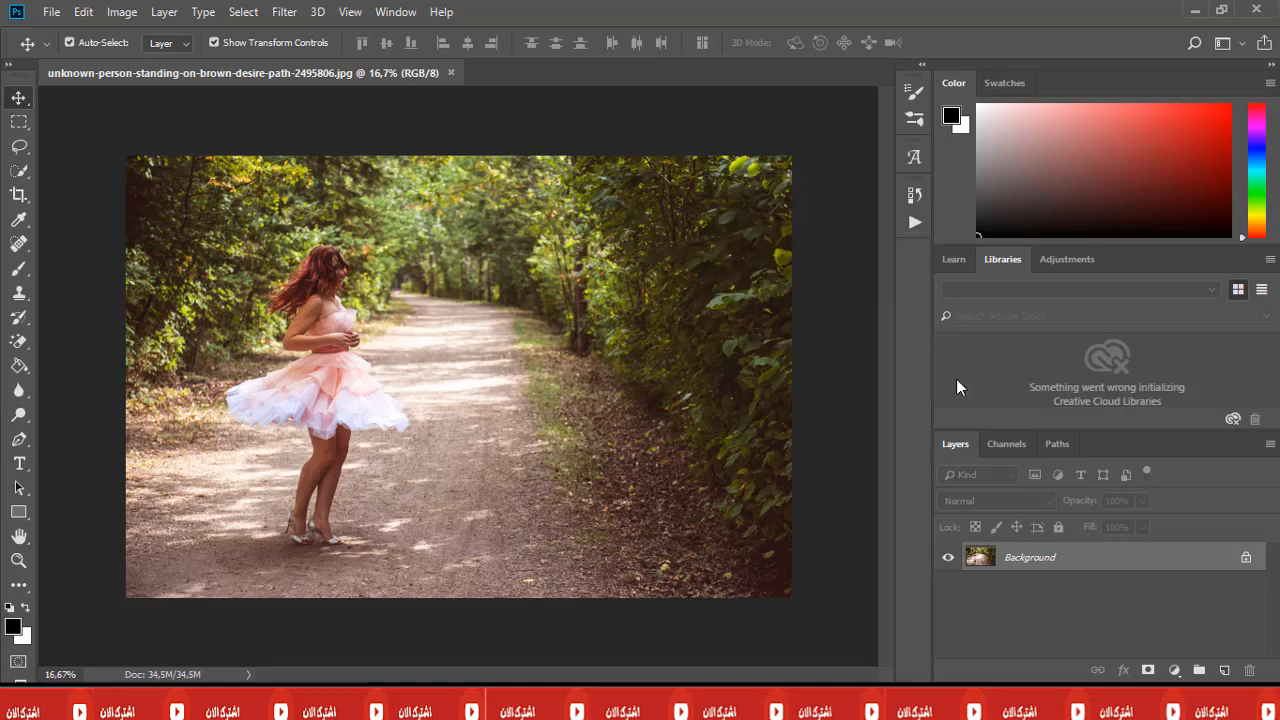
- Duplicate the Background layer and convert the copy to a Smart Object
{"action": "left_click_drag", "start_coordinate": [1167, 562], "coordinate": [1226, 670]}
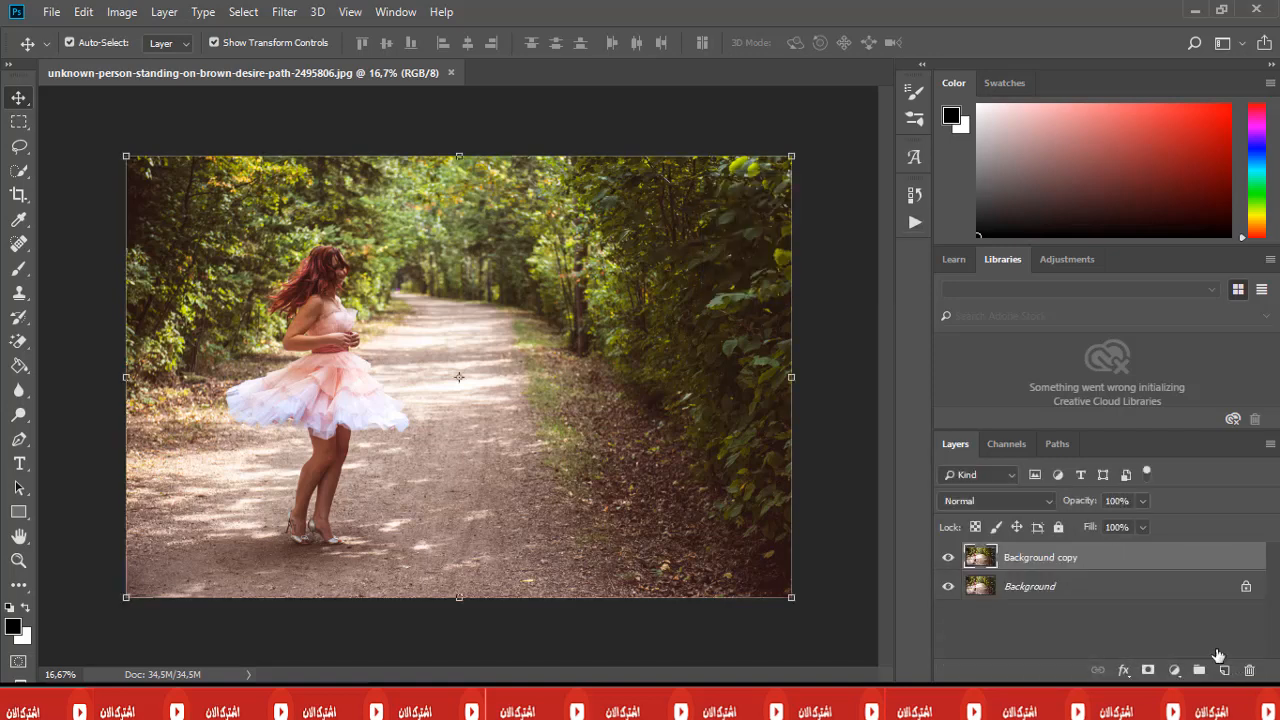
{"action": "right_click", "coordinate": [1088, 563]}
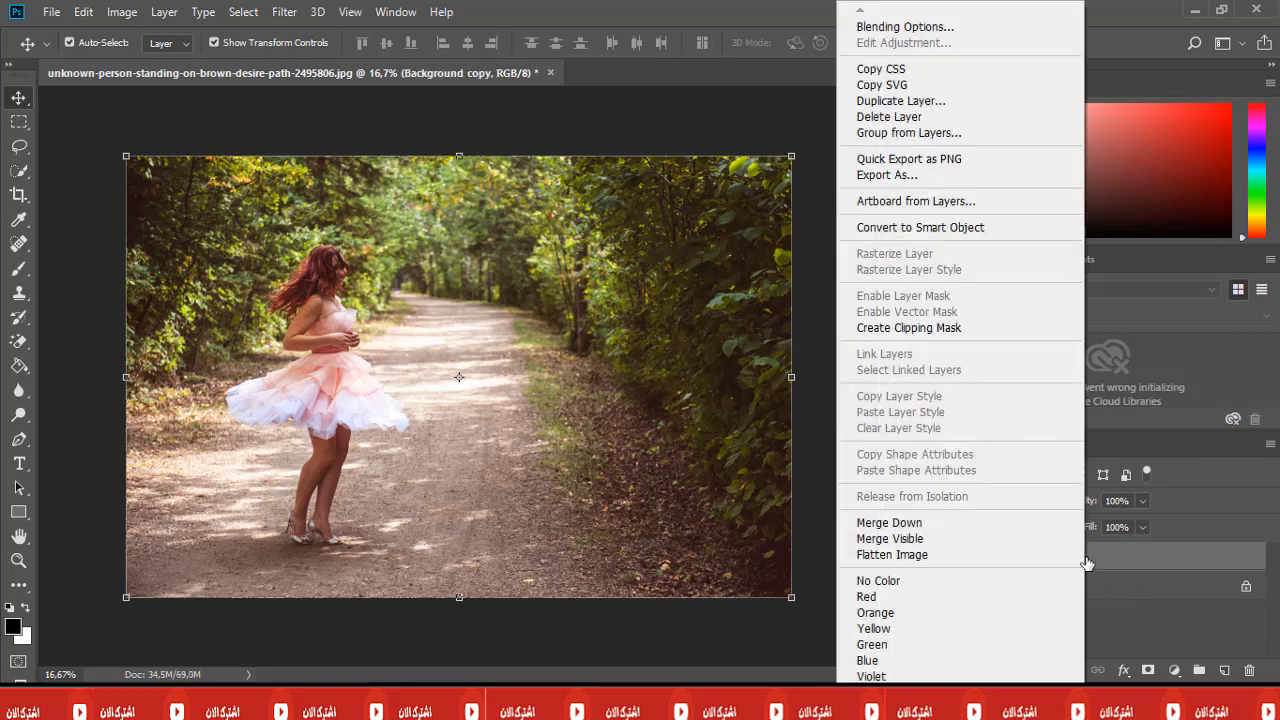
{"action": "left_click", "coordinate": [942, 228]}
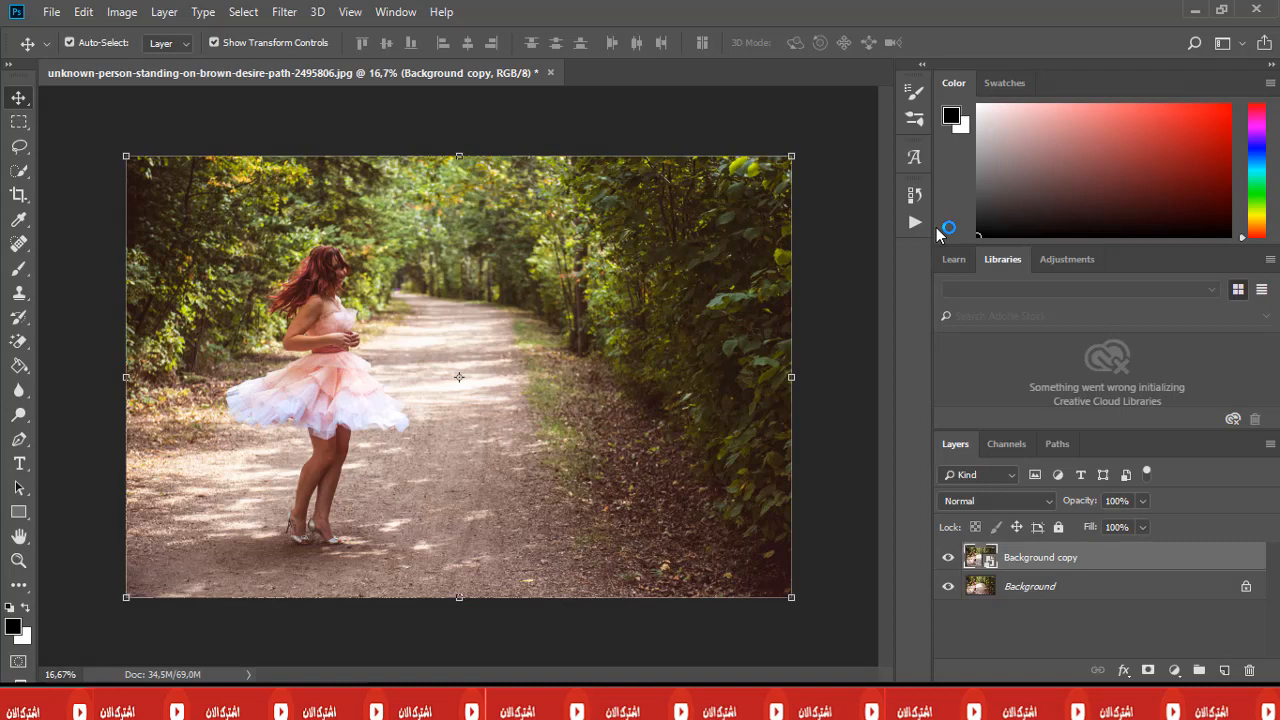
- Open the Camera Raw Filter on the copied layer with a before/after view, and set Temperature to +12 and Tint to +26
{"action": "left_click", "coordinate": [285, 12]}
{"action": "left_click", "coordinate": [344, 125]}
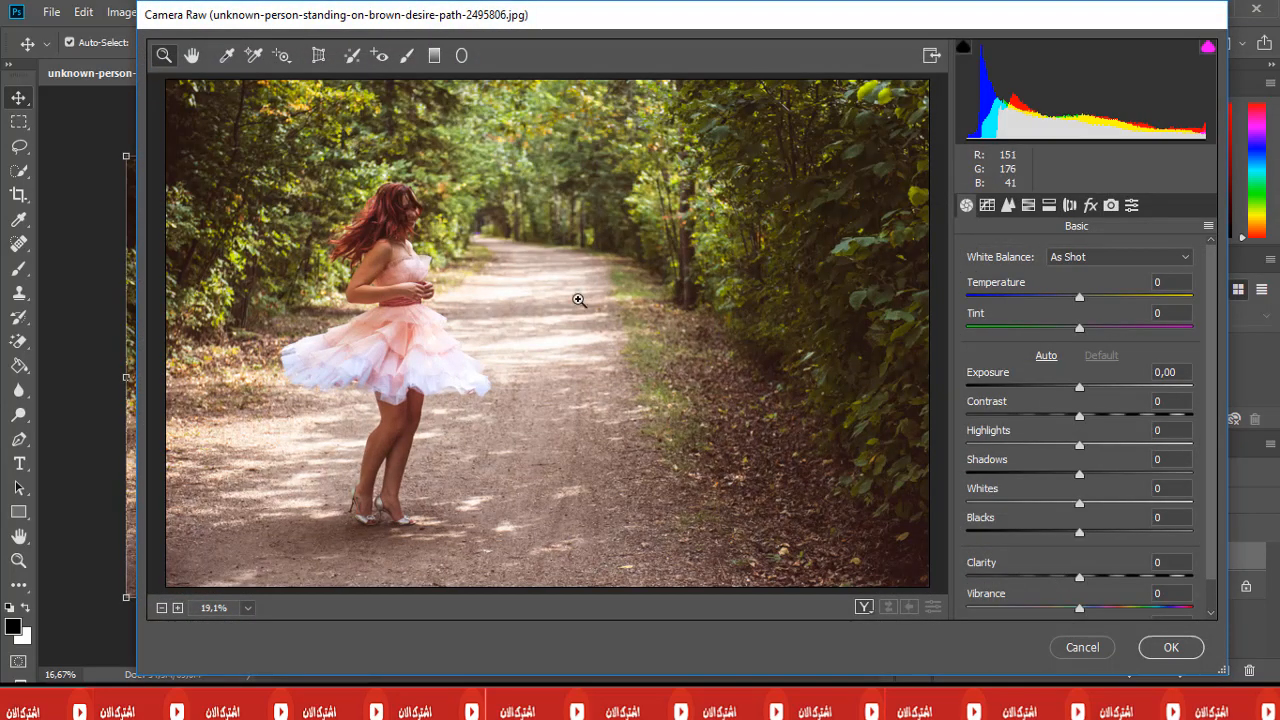
{"action": "left_click", "coordinate": [864, 607]}
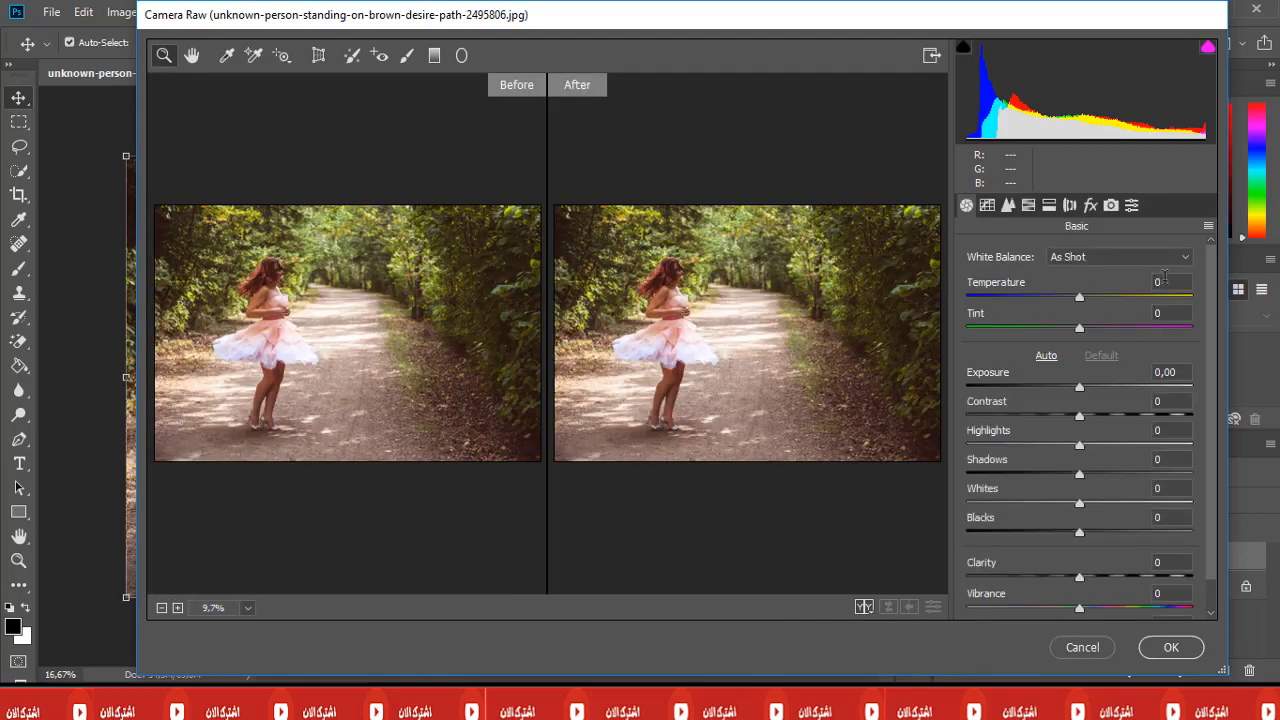
{"action": "left_click_drag", "start_coordinate": [1081, 296], "coordinate": [1110, 352]}
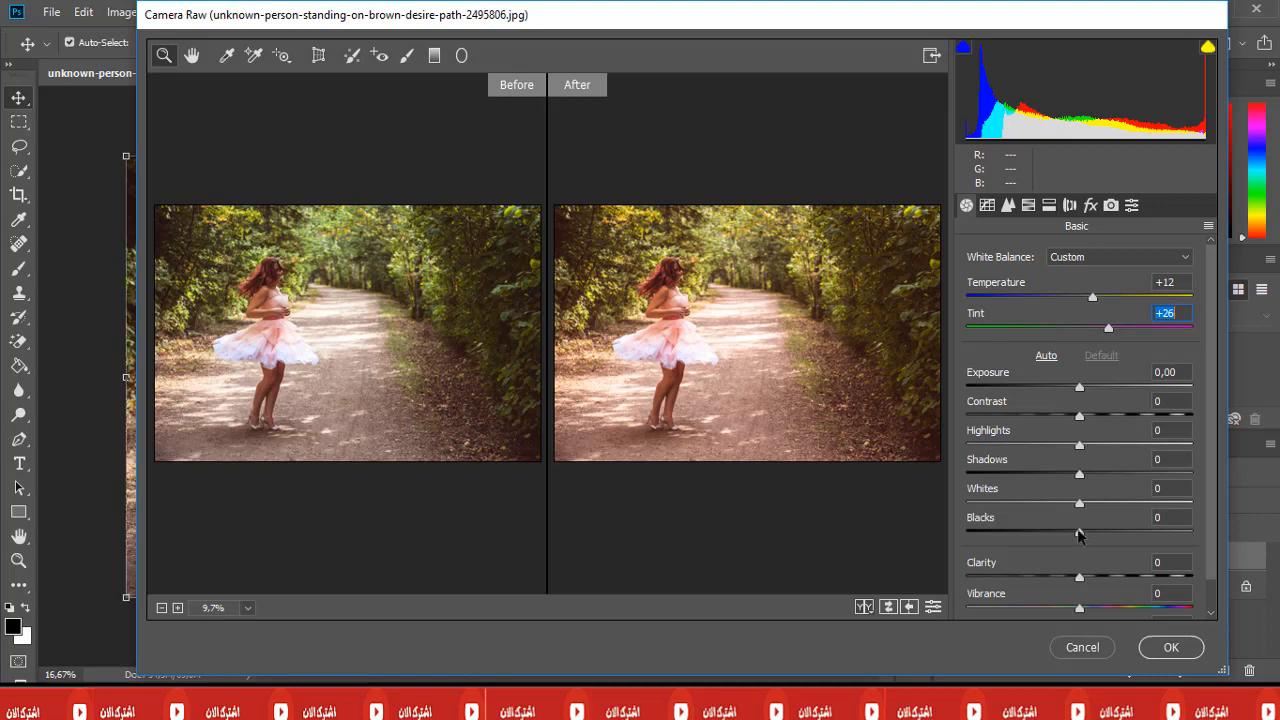
- Set the basic tones to Blacks +34, Whites -34, Shadows +34 and Highlights -34
{"action": "left_click_drag", "start_coordinate": [1081, 530], "coordinate": [1041, 508]}
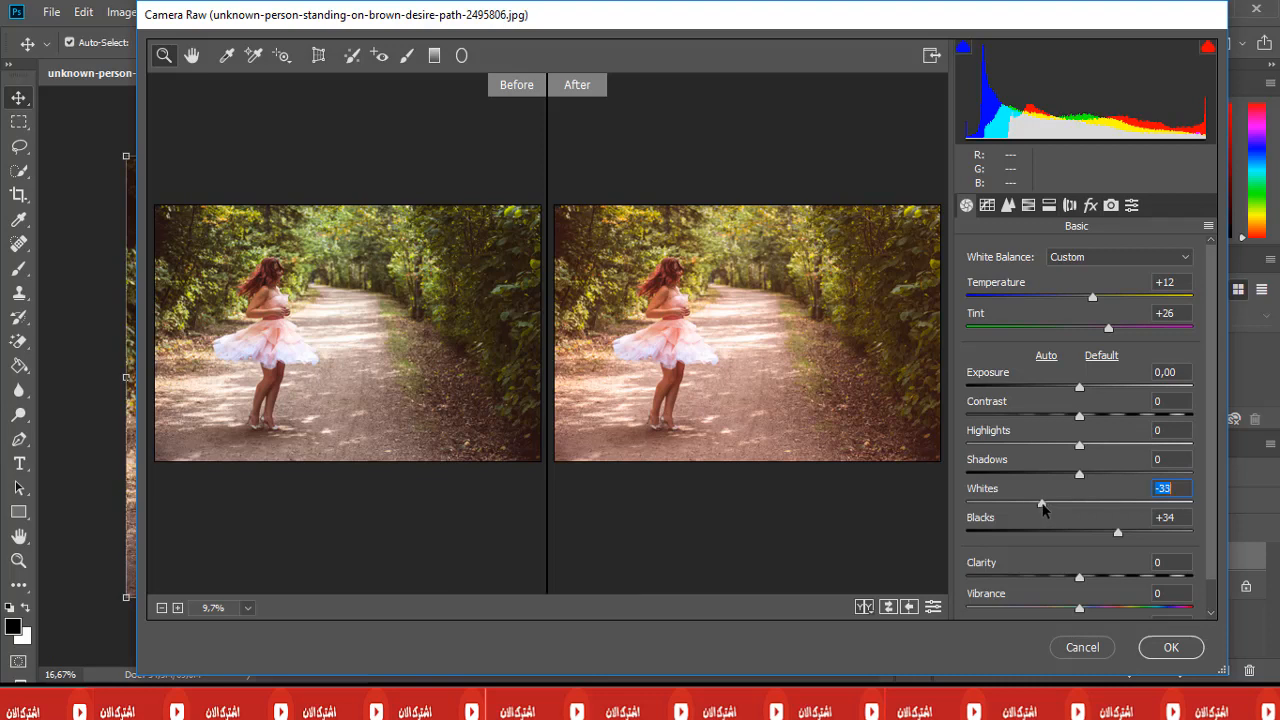
{"action": "left_click_drag", "start_coordinate": [1042, 504], "coordinate": [1040, 504]}
{"action": "left_click_drag", "start_coordinate": [1080, 472], "coordinate": [1120, 492]}
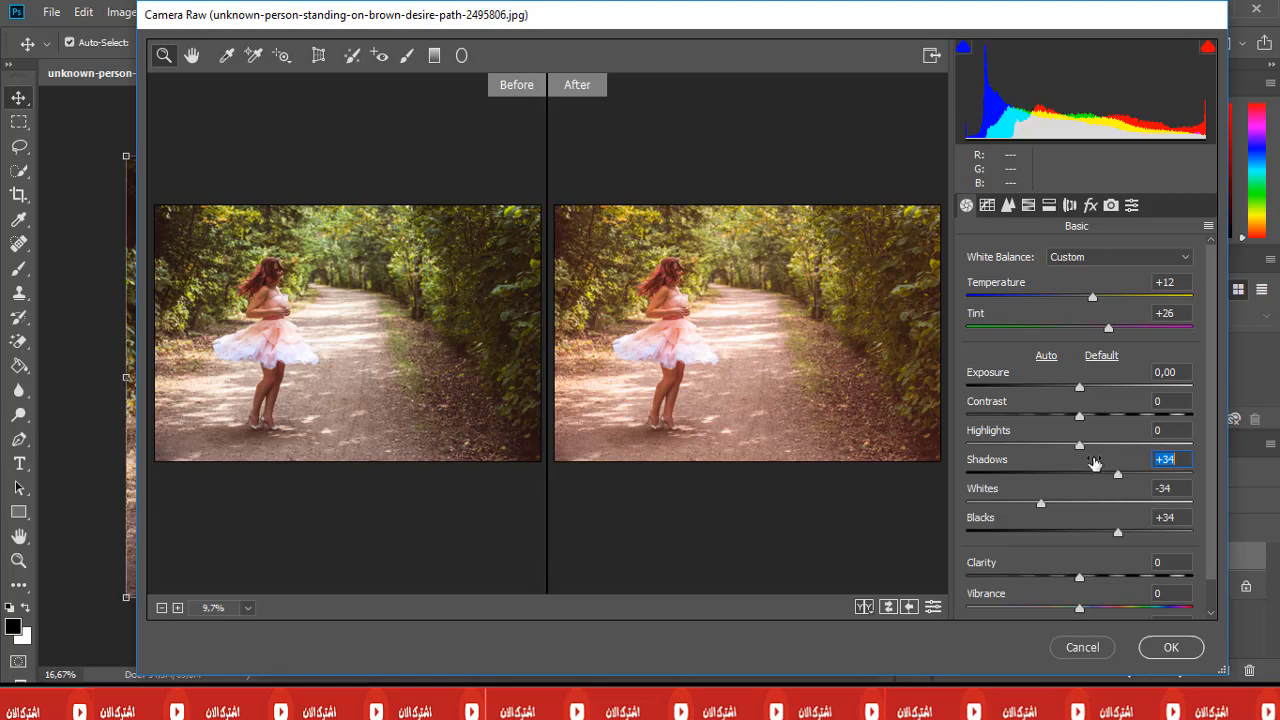
{"action": "left_click_drag", "start_coordinate": [1080, 444], "coordinate": [1047, 451]}
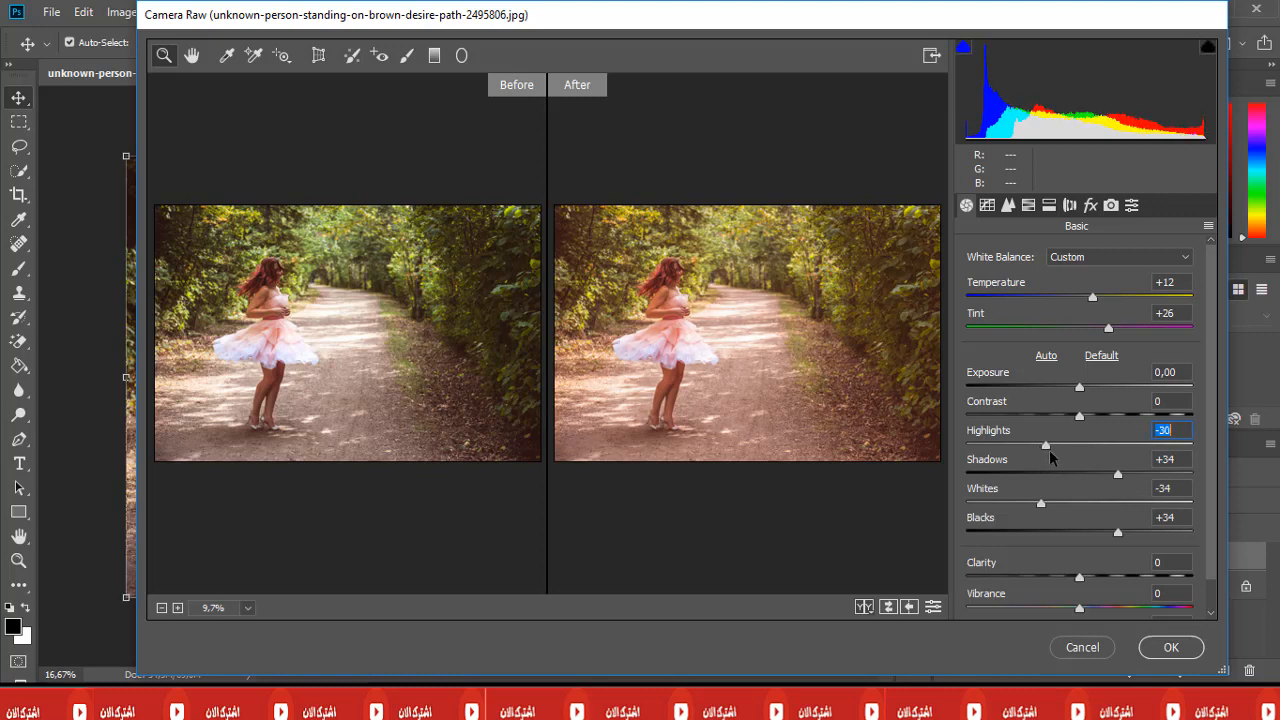
{"action": "left_click_drag", "start_coordinate": [1049, 450], "coordinate": [1044, 451]}
- Raise Clarity to +60 and Vibrance to +60 in the basic adjustments
{"action": "left_click_drag", "start_coordinate": [1086, 578], "coordinate": [1143, 593]}
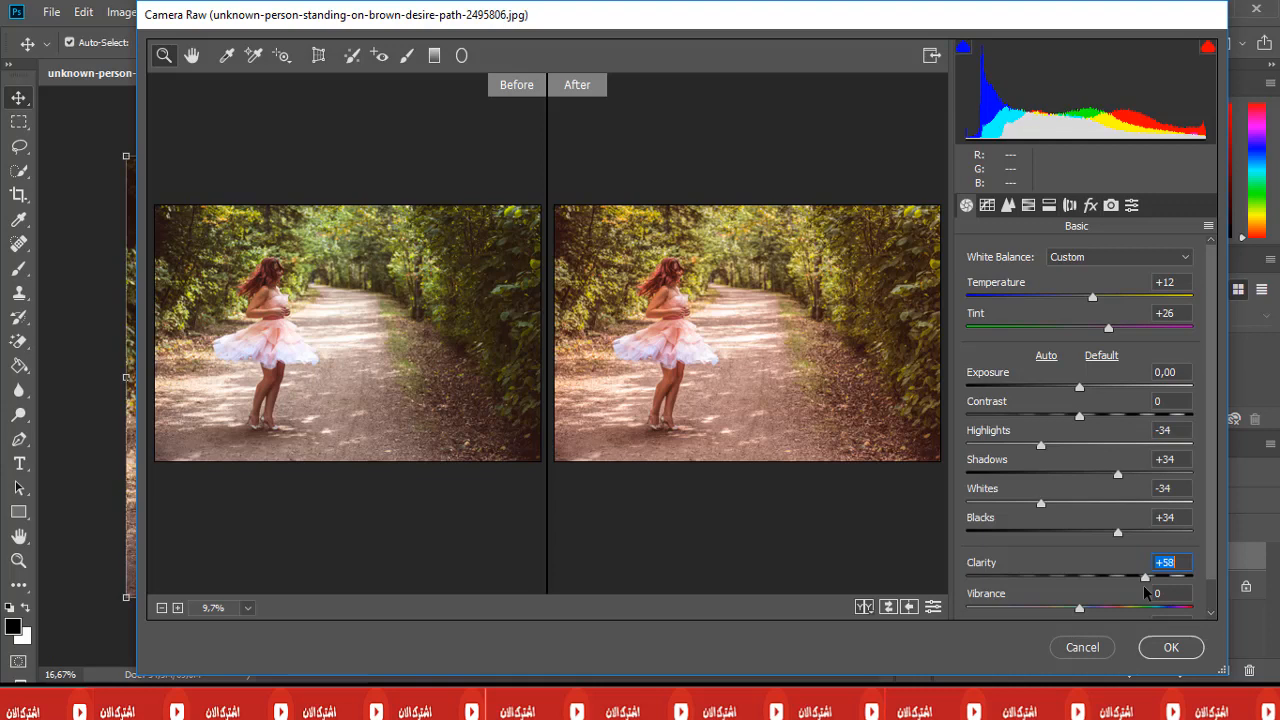
{"action": "left_click_drag", "start_coordinate": [1145, 591], "coordinate": [1146, 591]}
{"action": "left_click_drag", "start_coordinate": [1082, 607], "coordinate": [1151, 625]}
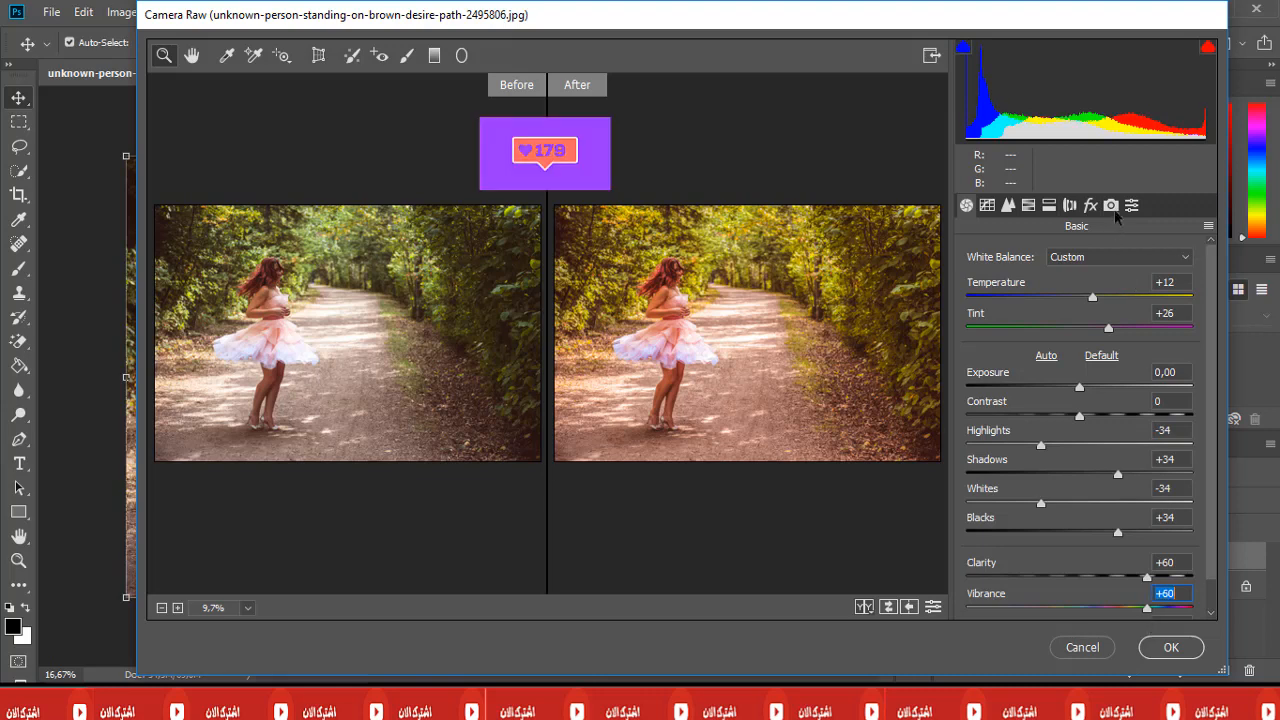
- In Camera Calibration, set Red Primary hue +3, Green Primary hue -100 and saturation -85, and Blue Primary hue -65 and saturation +38
{"action": "left_click", "coordinate": [1111, 206]}
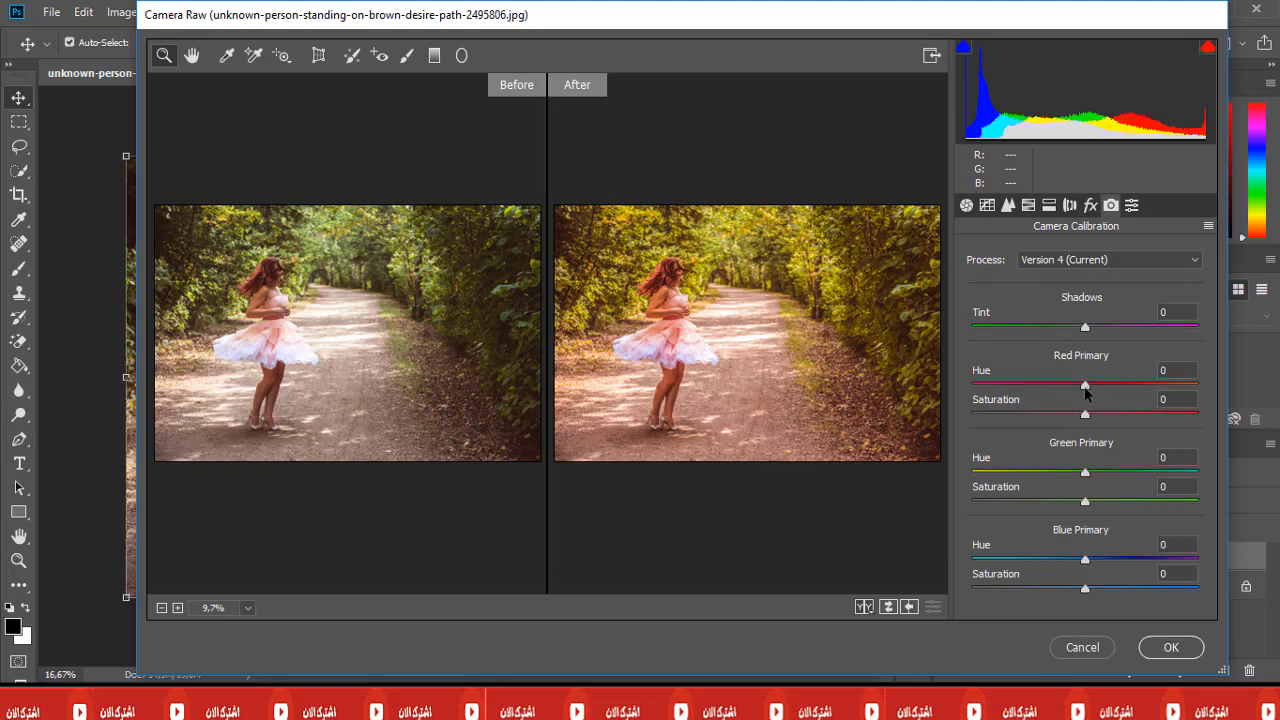
{"action": "left_click_drag", "start_coordinate": [1085, 388], "coordinate": [1089, 386]}
{"action": "left_click_drag", "start_coordinate": [1086, 474], "coordinate": [973, 480]}
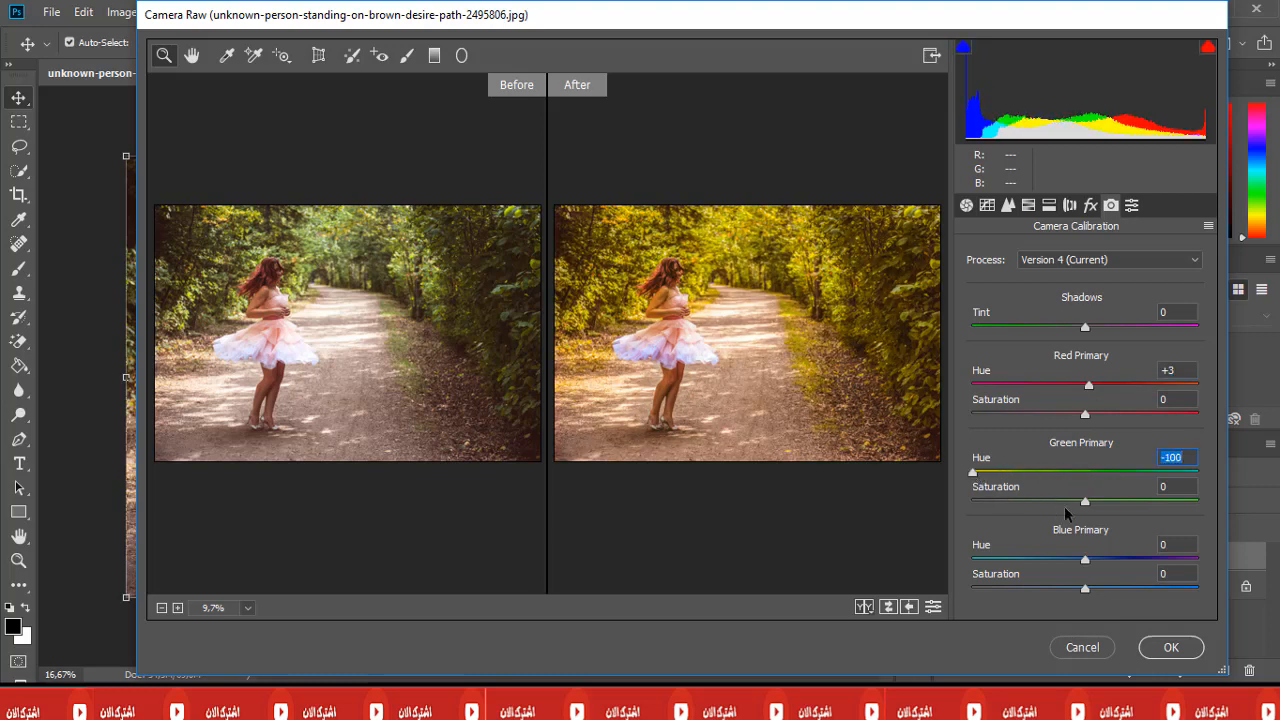
{"action": "left_click_drag", "start_coordinate": [1086, 502], "coordinate": [991, 521]}
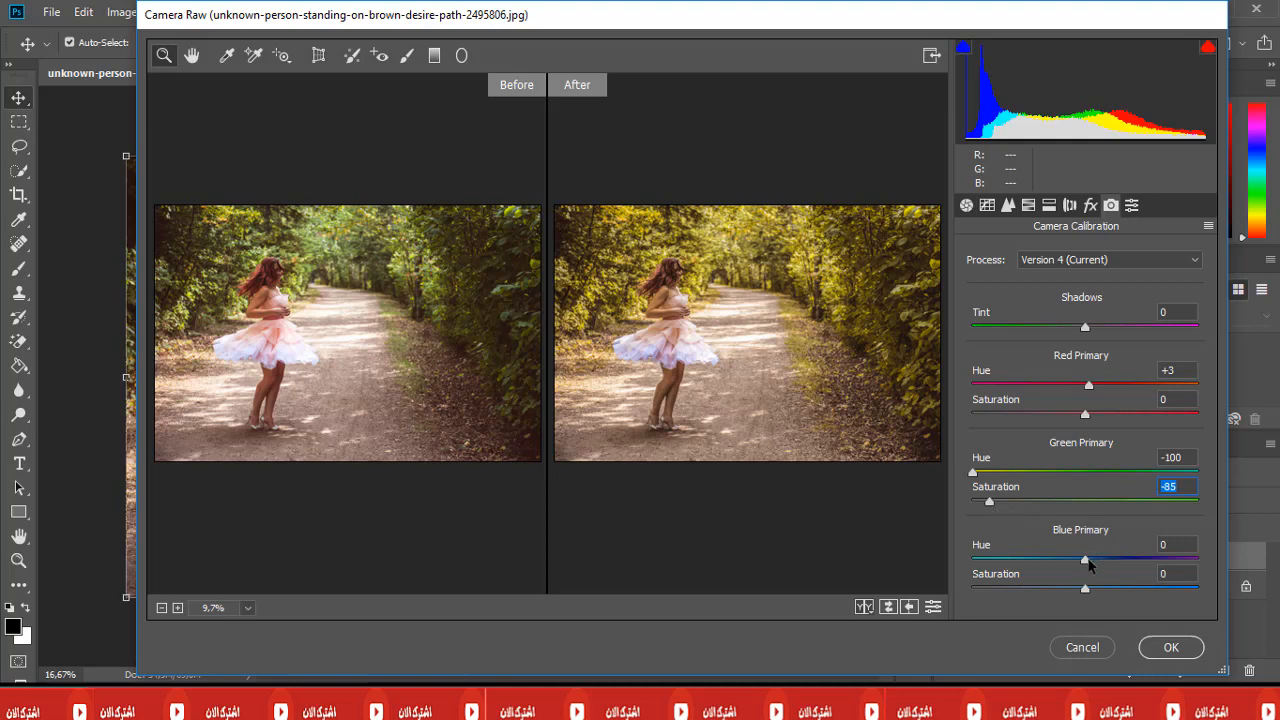
{"action": "left_click_drag", "start_coordinate": [1086, 564], "coordinate": [1013, 566]}
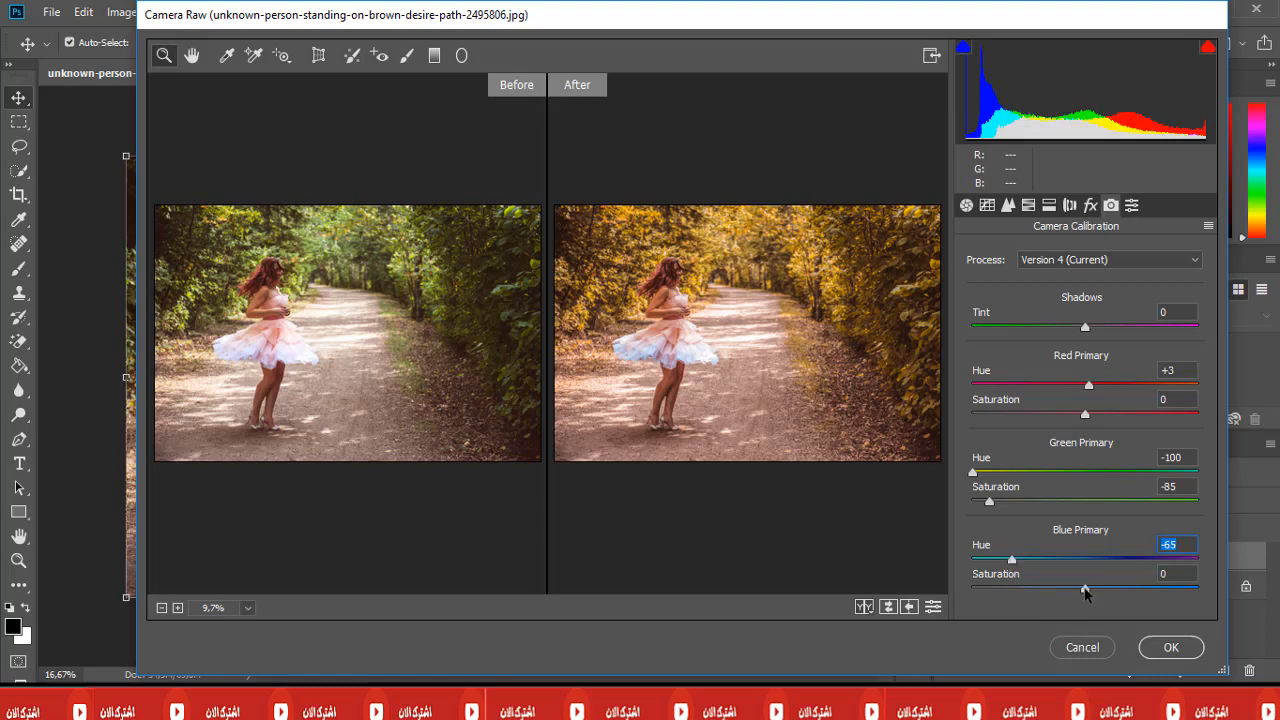
{"action": "left_click_drag", "start_coordinate": [1085, 592], "coordinate": [1128, 592]}
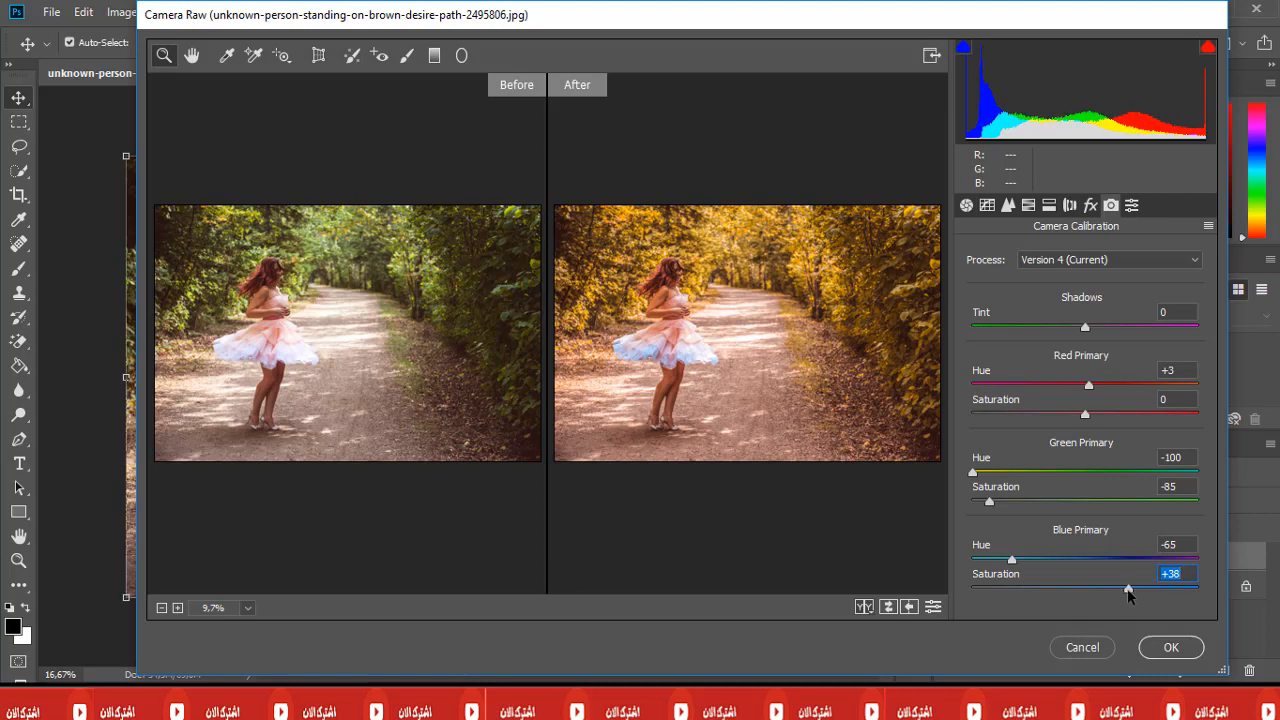
- Set the Reds hue to +60 in the HSL adjustments
{"action": "left_click", "coordinate": [1029, 206]}
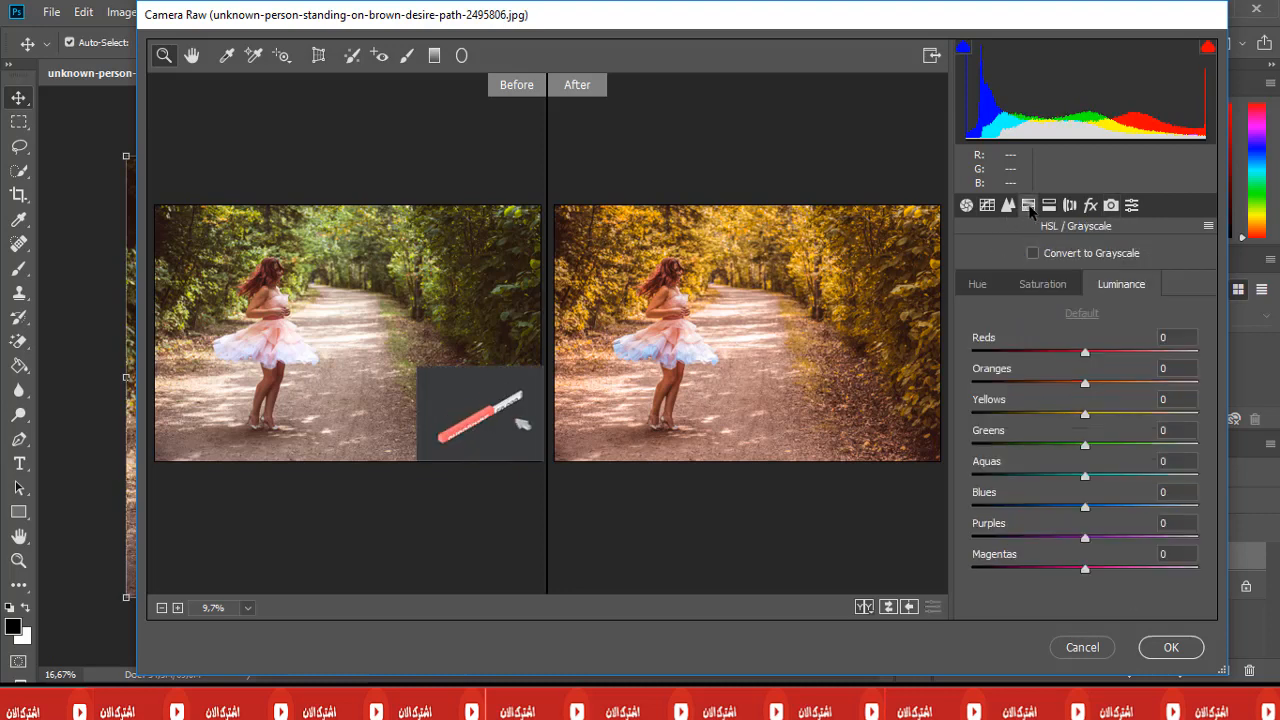
{"action": "left_click", "coordinate": [980, 285]}
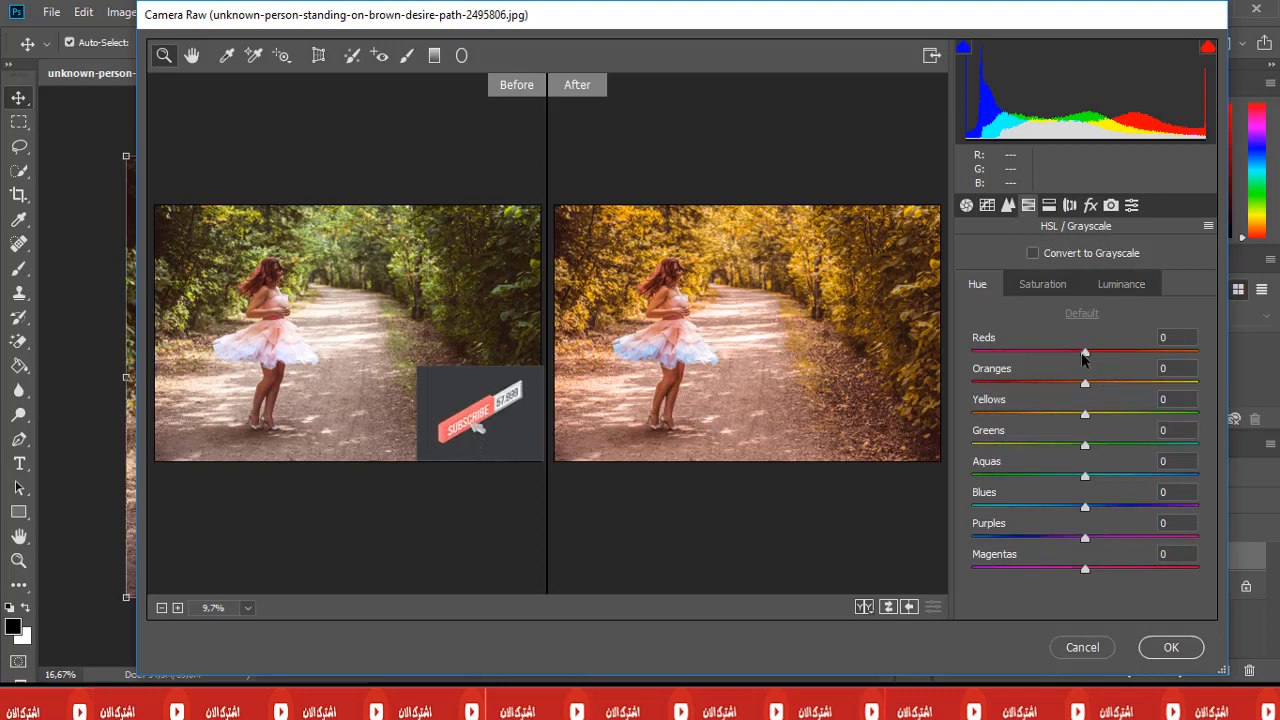
{"action": "left_click_drag", "start_coordinate": [1082, 352], "coordinate": [1150, 362]}
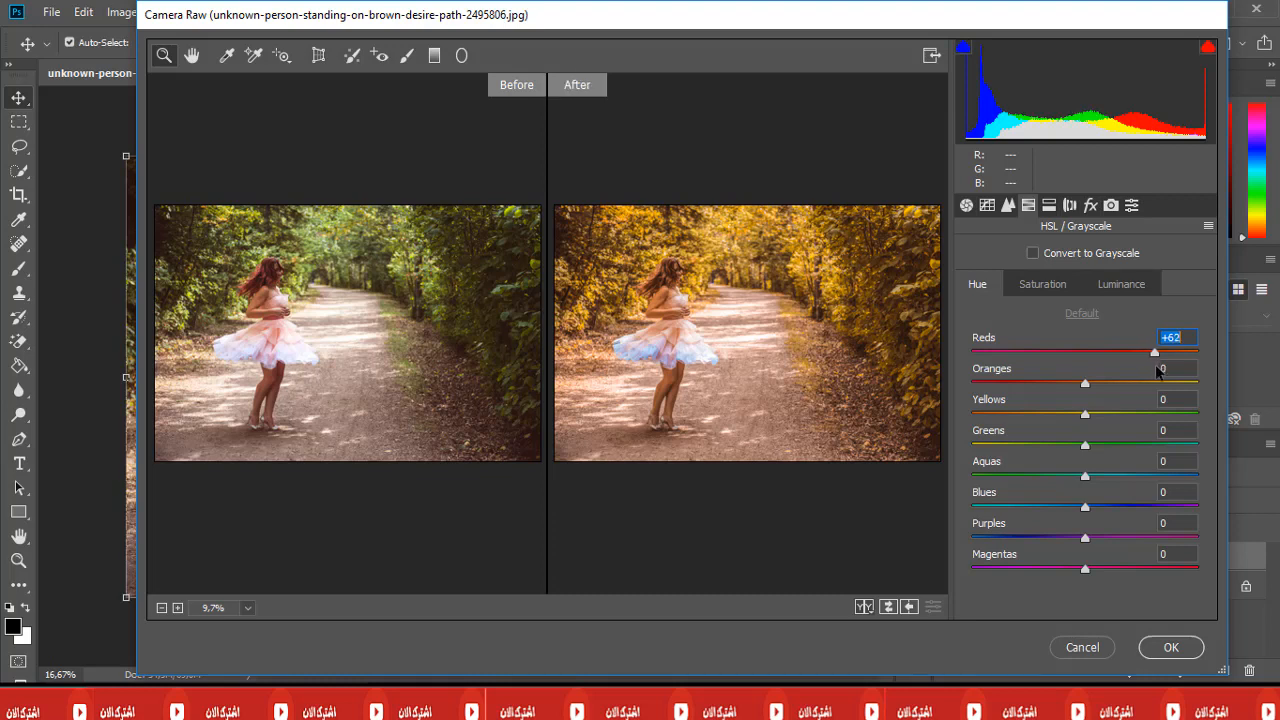
{"action": "key", "text": "Down"}
{"action": "key", "text": "Down"}
{"action": "key", "text": "Up"}
{"action": "key", "text": "Up"}
{"action": "key", "text": "Up"}
{"action": "key", "text": "Down"}
{"action": "key", "text": "Down"}
{"action": "key", "text": "Down"}
{"action": "key", "text": "Up"}
- Set the HSL Yellows hue to -90 and Greens hue to -100, and adjust the Aquas hue slightly
{"action": "left_click_drag", "start_coordinate": [1085, 414], "coordinate": [1032, 418]}
{"action": "left_click_drag", "start_coordinate": [1016, 417], "coordinate": [982, 426]}
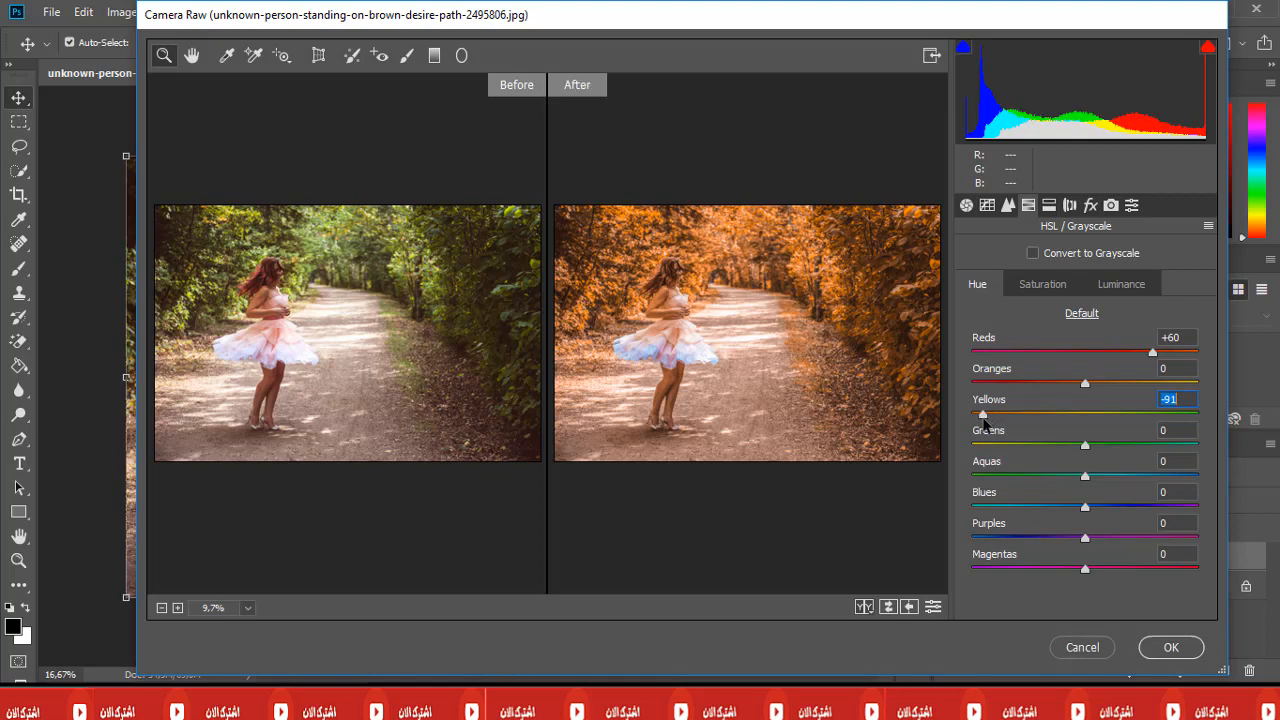
{"action": "left_click_drag", "start_coordinate": [983, 423], "coordinate": [985, 428]}
{"action": "left_click_drag", "start_coordinate": [1084, 448], "coordinate": [970, 452]}
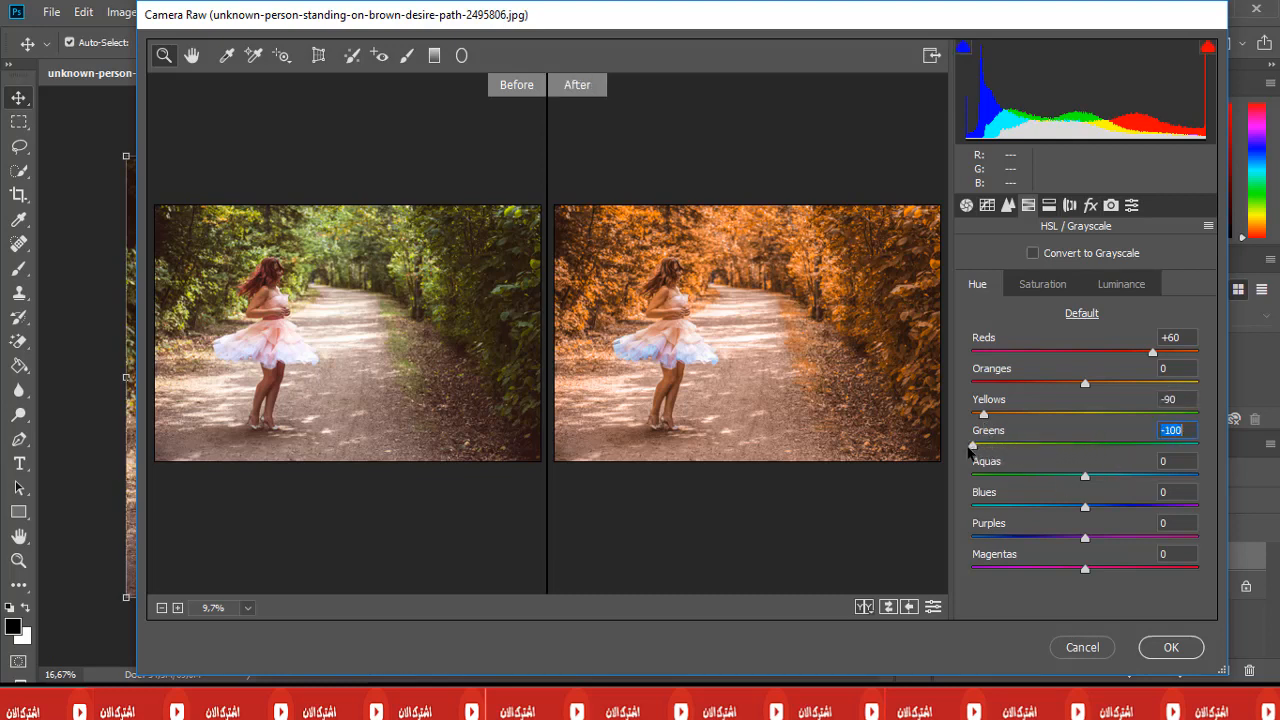
{"action": "left_click", "coordinate": [1086, 479]}
{"action": "left_click_drag", "start_coordinate": [1086, 483], "coordinate": [1094, 483]}
- Set the Reds saturation to +26 in the HSL adjustments
{"action": "left_click", "coordinate": [1044, 285]}
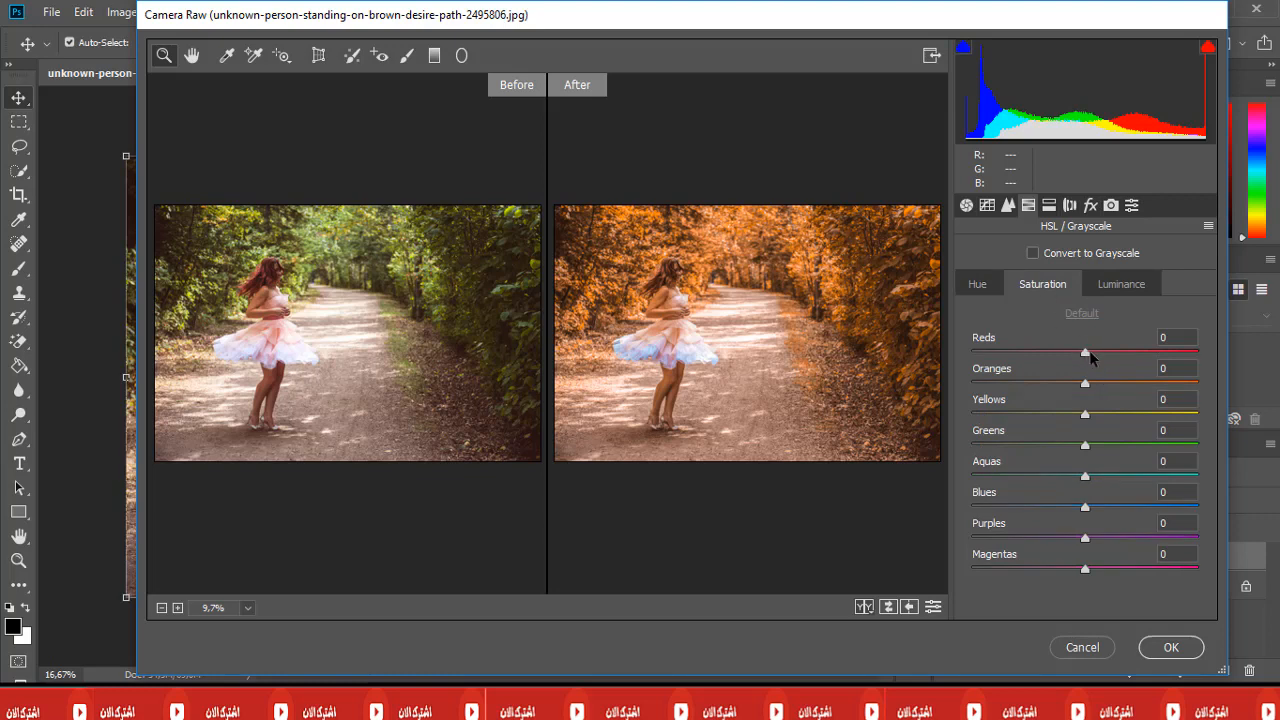
{"action": "left_click_drag", "start_coordinate": [1087, 355], "coordinate": [1114, 352]}
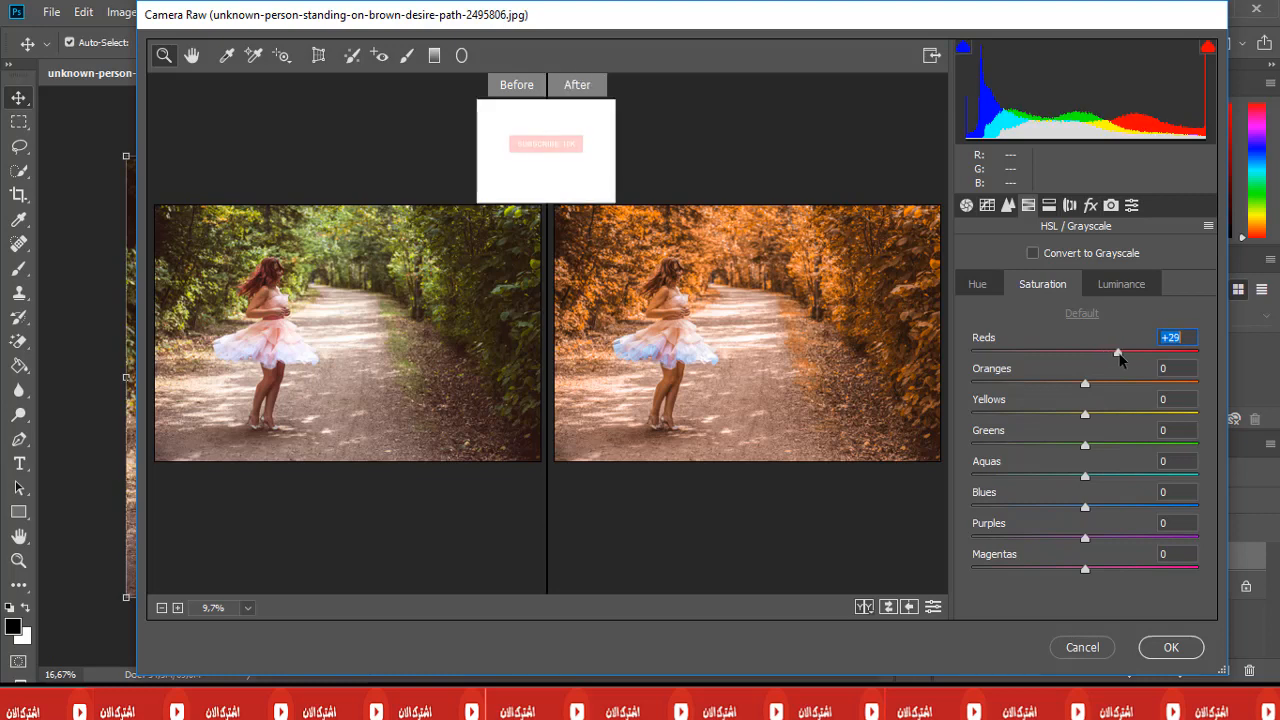
{"action": "left_click_drag", "start_coordinate": [1116, 358], "coordinate": [1118, 364]}
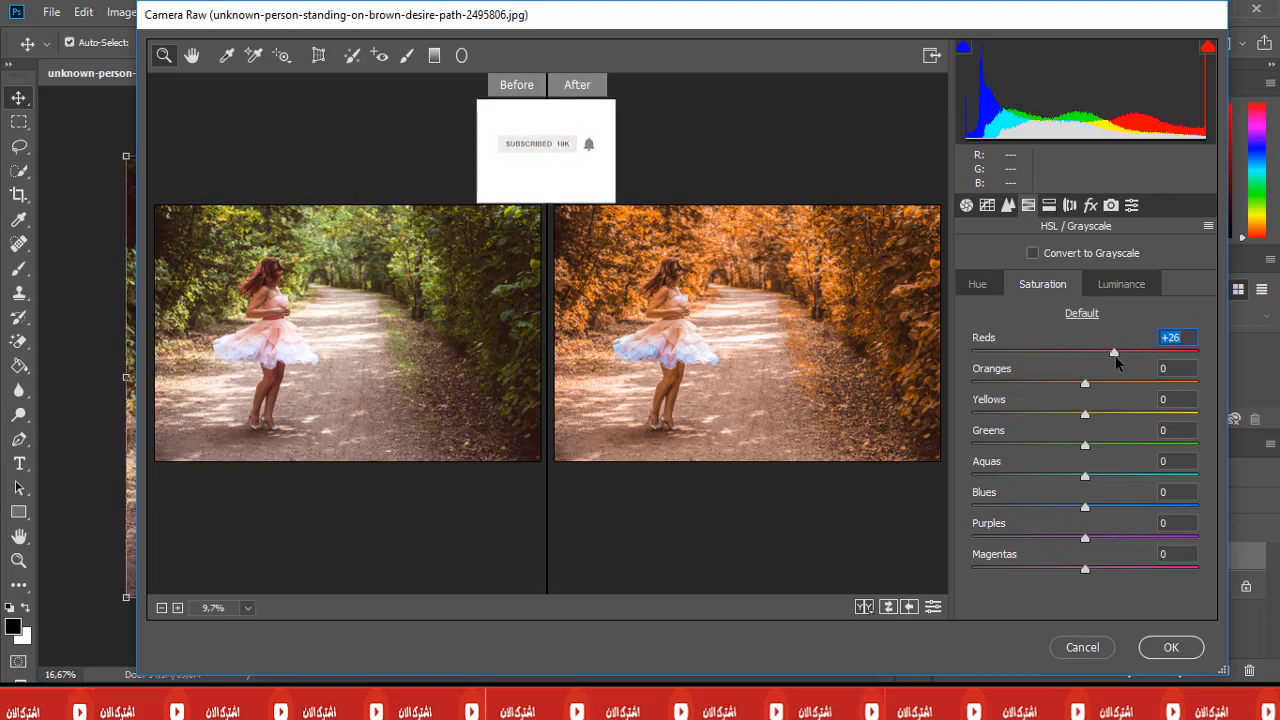
- Set the Oranges saturation to +50 in the HSL adjustments
{"action": "left_click_drag", "start_coordinate": [1086, 386], "coordinate": [1141, 393]}
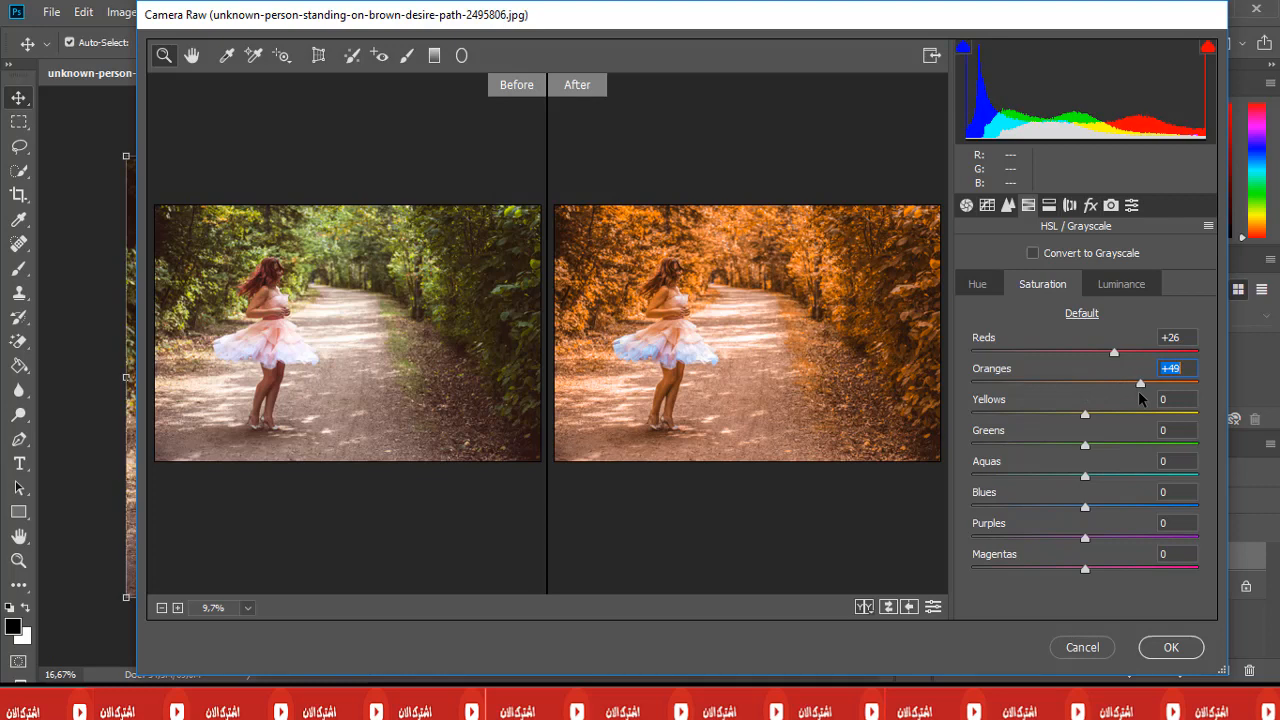
{"action": "left_click_drag", "start_coordinate": [1141, 392], "coordinate": [1140, 396]}
{"action": "key", "text": "Down"}
{"action": "key", "text": "Down"}
{"action": "key", "text": "Down"}
{"action": "left_click_drag", "start_coordinate": [1176, 368], "coordinate": [1180, 368]}
{"action": "left_click", "coordinate": [1180, 369]}
{"action": "key", "text": "Down"}
{"action": "key", "text": "Down"}
{"action": "key", "text": "Down"}
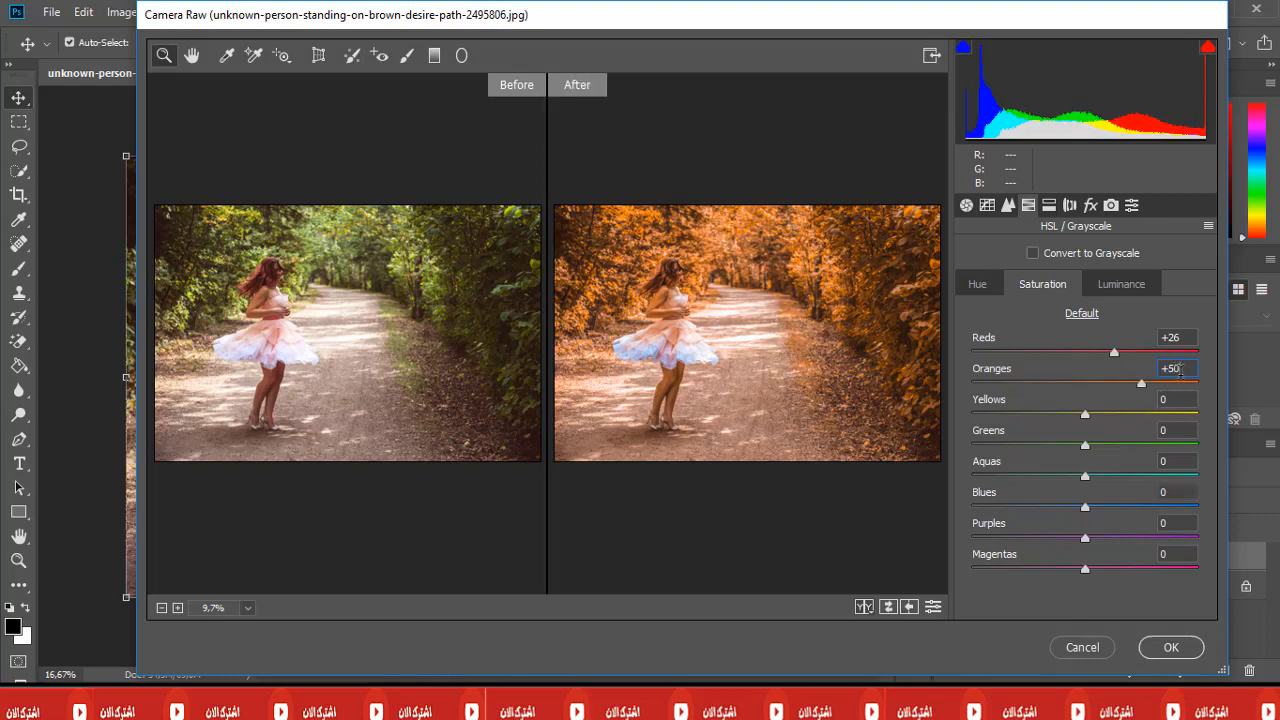
- Set the HSL saturation to +31 for Yellows, -93 for Greens, -38 for Aquas and -60 for Blues
{"action": "left_click_drag", "start_coordinate": [1086, 414], "coordinate": [1122, 420]}
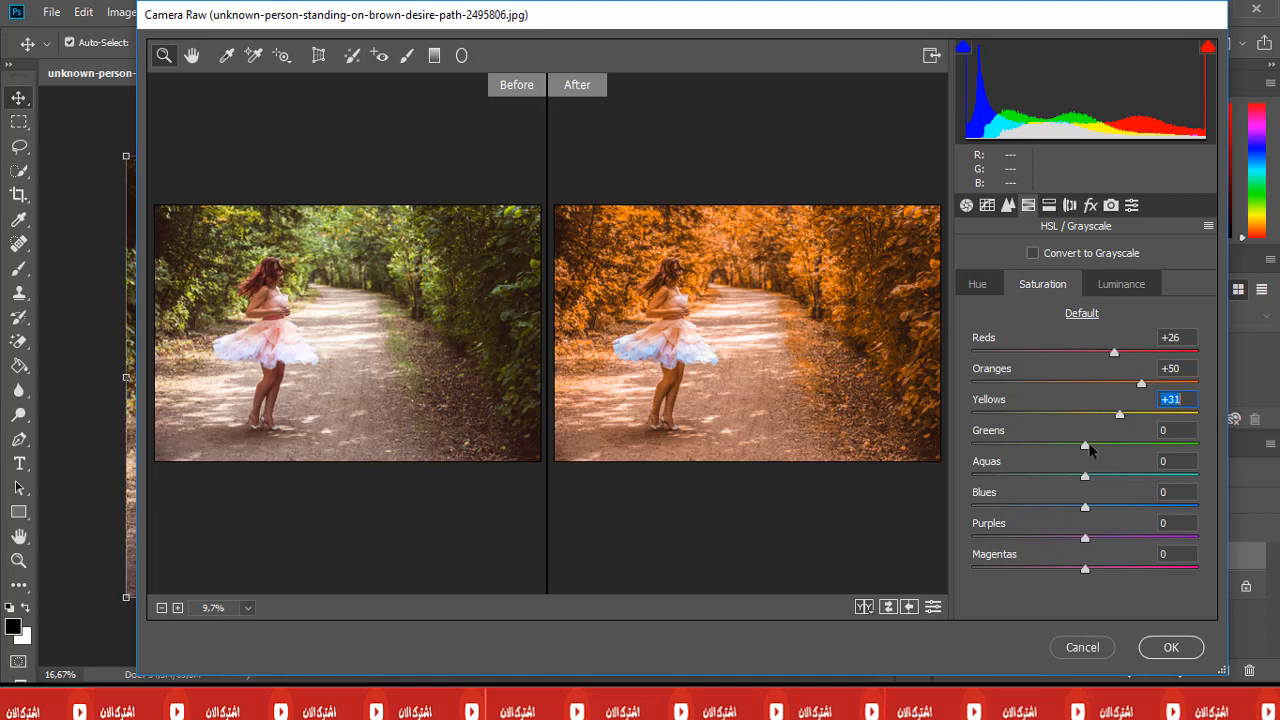
{"action": "left_click_drag", "start_coordinate": [1086, 447], "coordinate": [982, 457]}
{"action": "left_click_drag", "start_coordinate": [984, 449], "coordinate": [984, 455]}
{"action": "left_click_drag", "start_coordinate": [1087, 481], "coordinate": [1017, 513]}
{"action": "left_click", "coordinate": [1087, 508]}
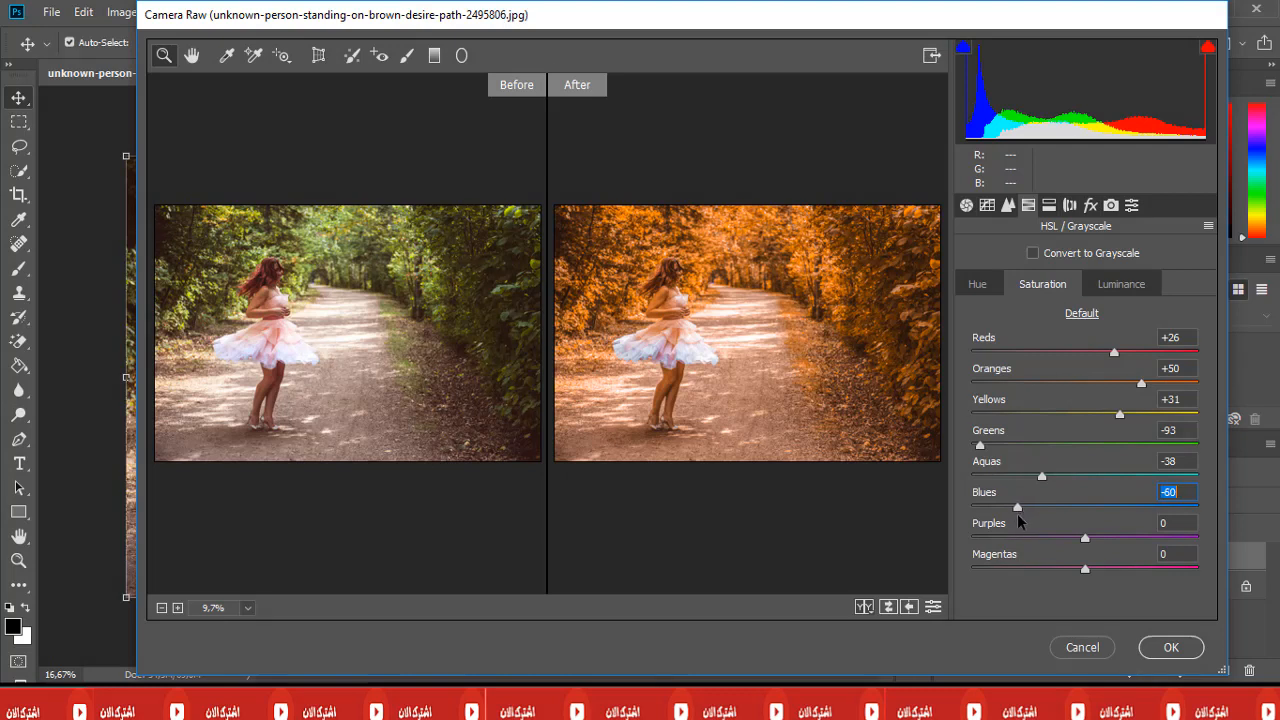
- Set the HSL luminance to +55 for Reds, +25 for Oranges and -8 for Yellows, and apply the Camera Raw Filter
{"action": "left_click", "coordinate": [1124, 283]}
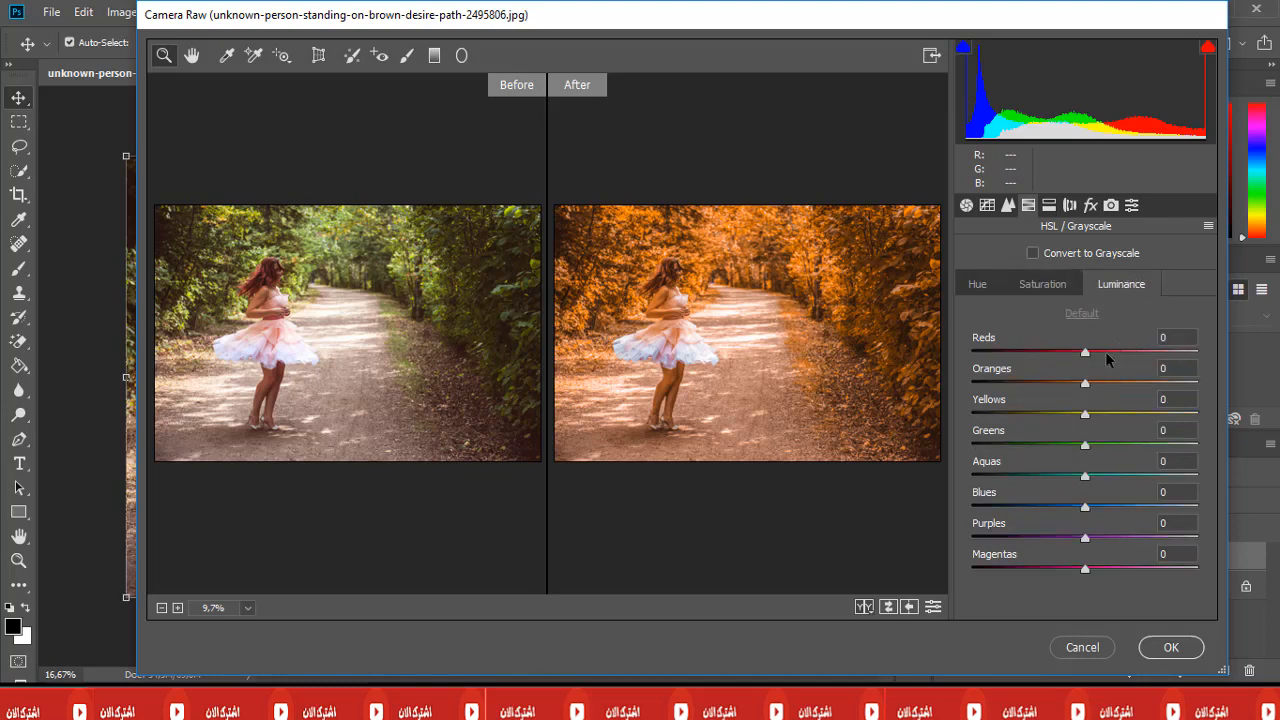
{"action": "left_click_drag", "start_coordinate": [1085, 352], "coordinate": [1150, 363]}
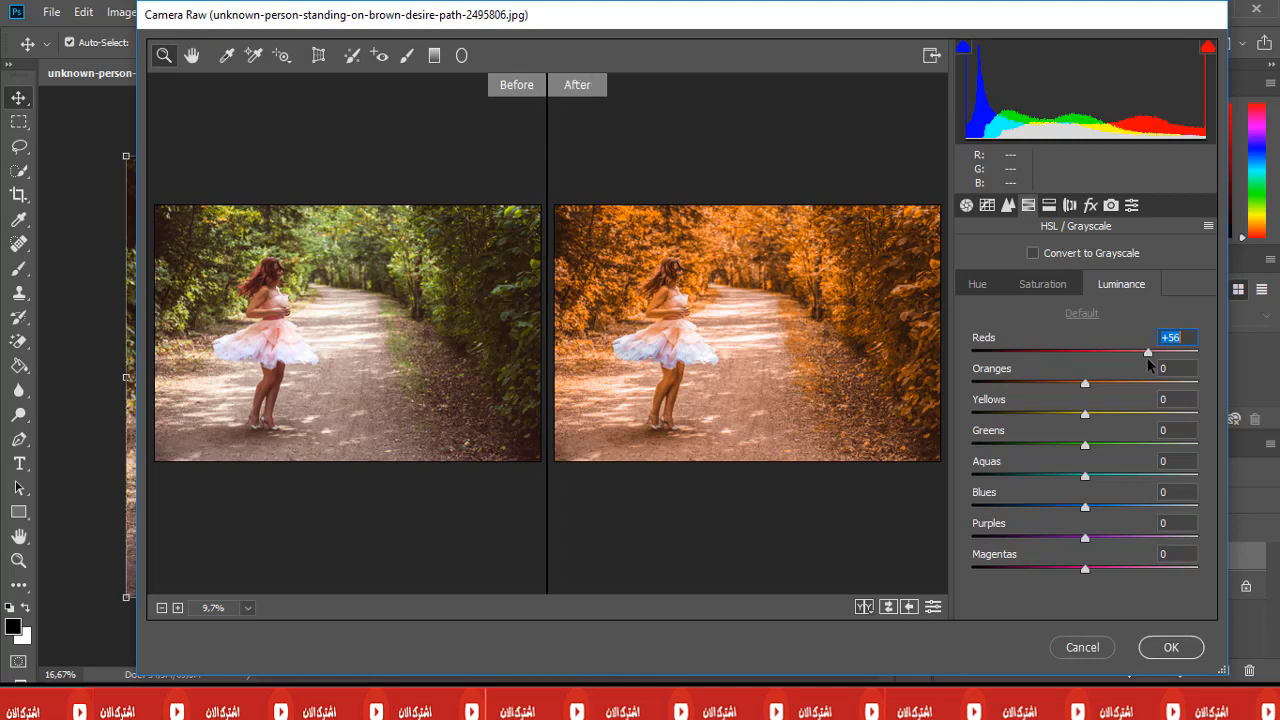
{"action": "left_click_drag", "start_coordinate": [1086, 385], "coordinate": [1076, 418]}
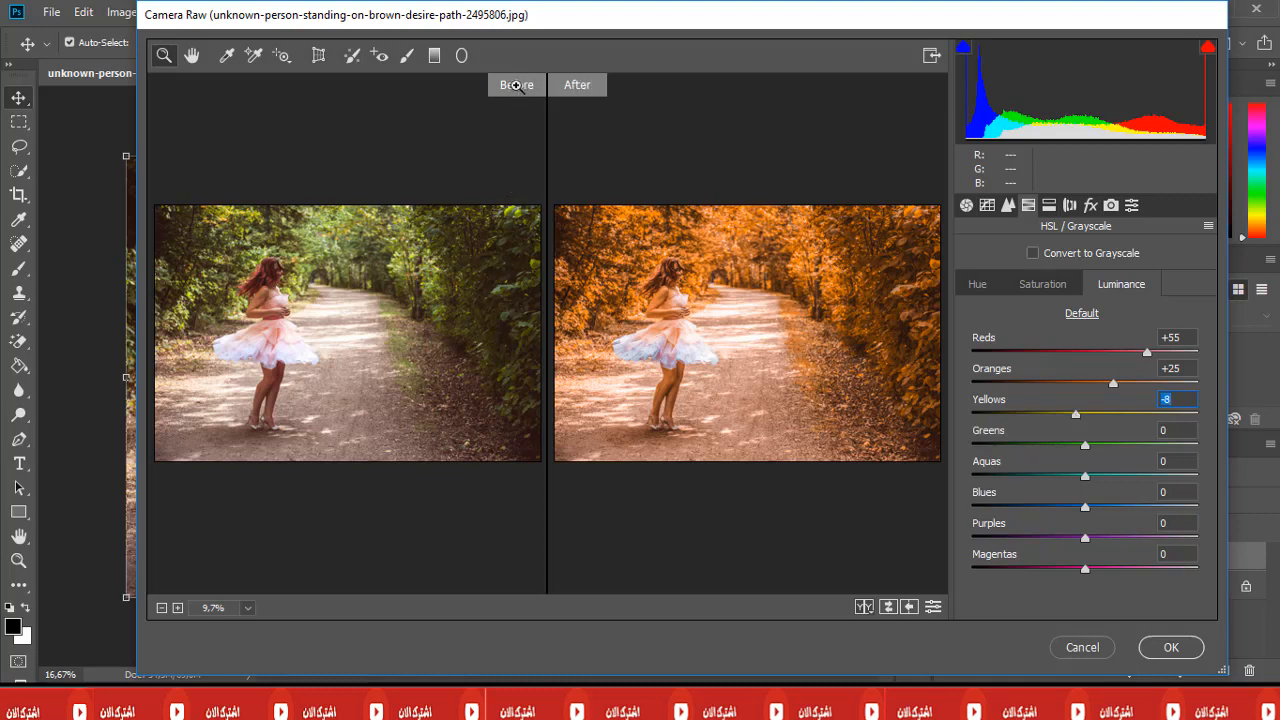
{"action": "left_click", "coordinate": [1182, 648]}
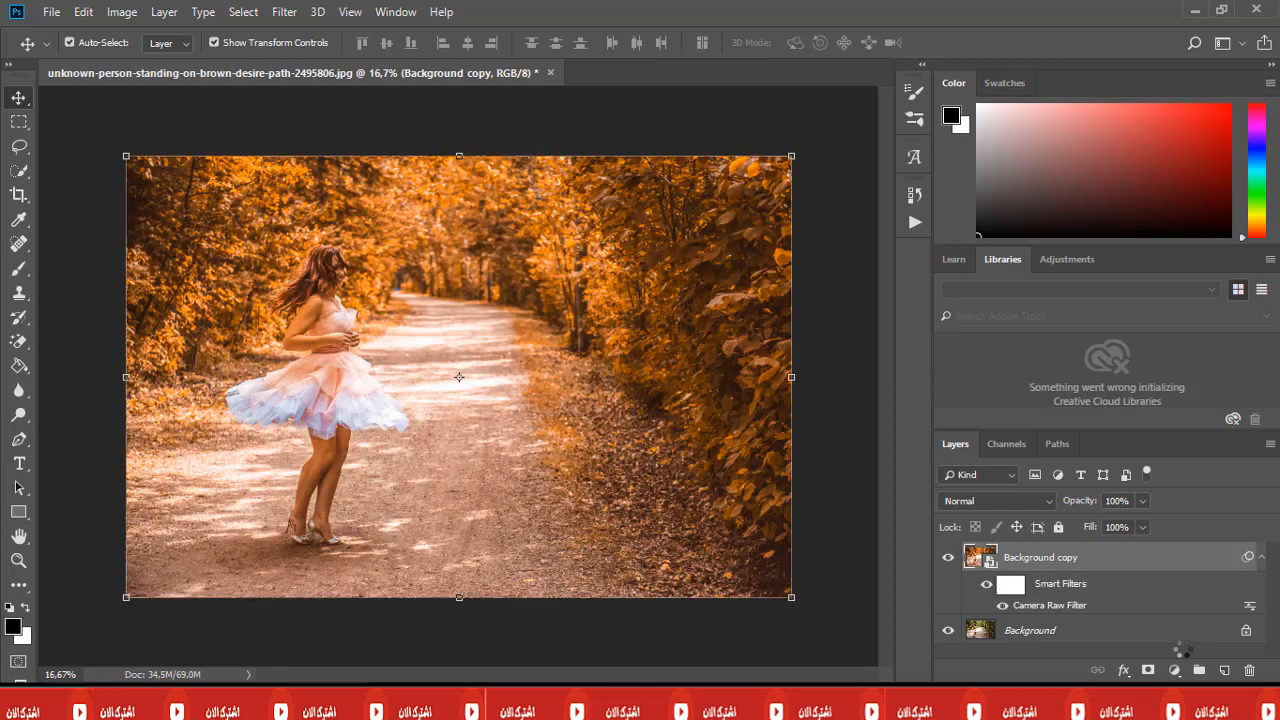
- Toggle the visibility of the Background copy layer off and on to compare the photo before and after the filter
{"action": "left_click", "coordinate": [948, 560]}
{"action": "left_click", "coordinate": [949, 563]}
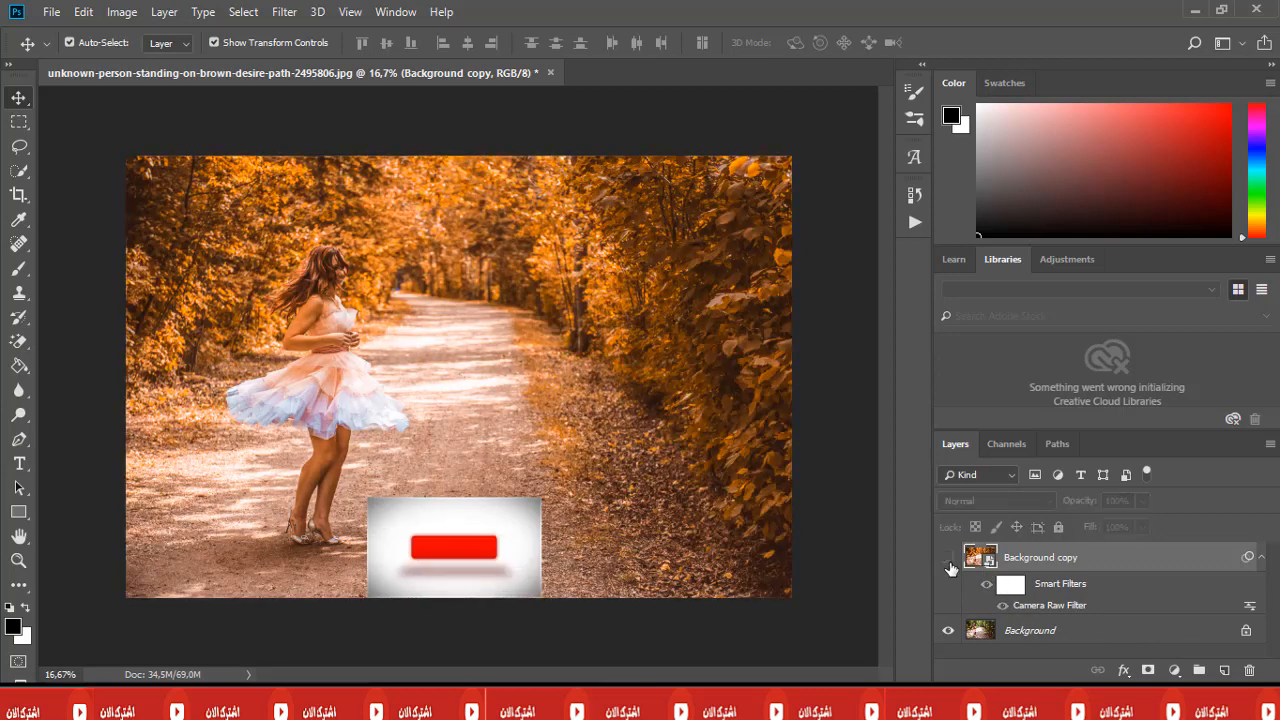
{"action": "left_click", "coordinate": [948, 560]}
{"action": "left_click", "coordinate": [949, 561]}
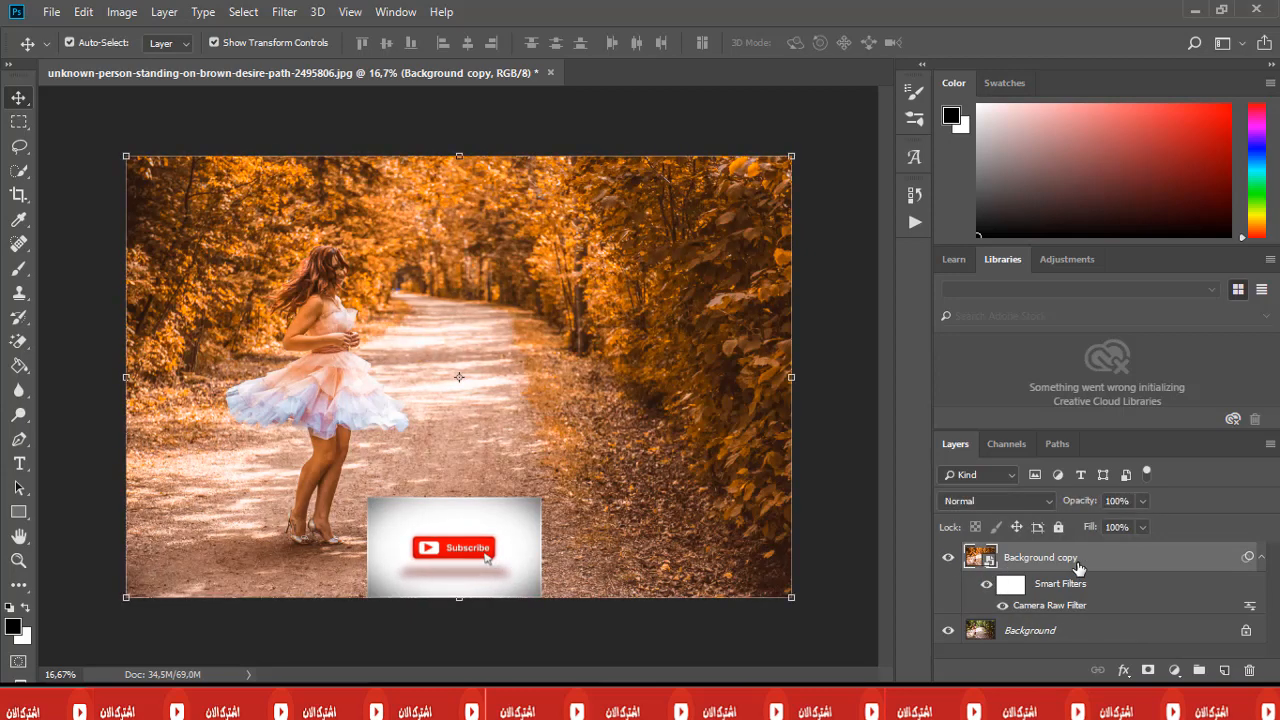
- Add a Selective Color adjustment layer and set its Reds to Cyan -23, Magenta -1, Yellow -2 and Black -23
{"action": "left_click", "coordinate": [1174, 670]}
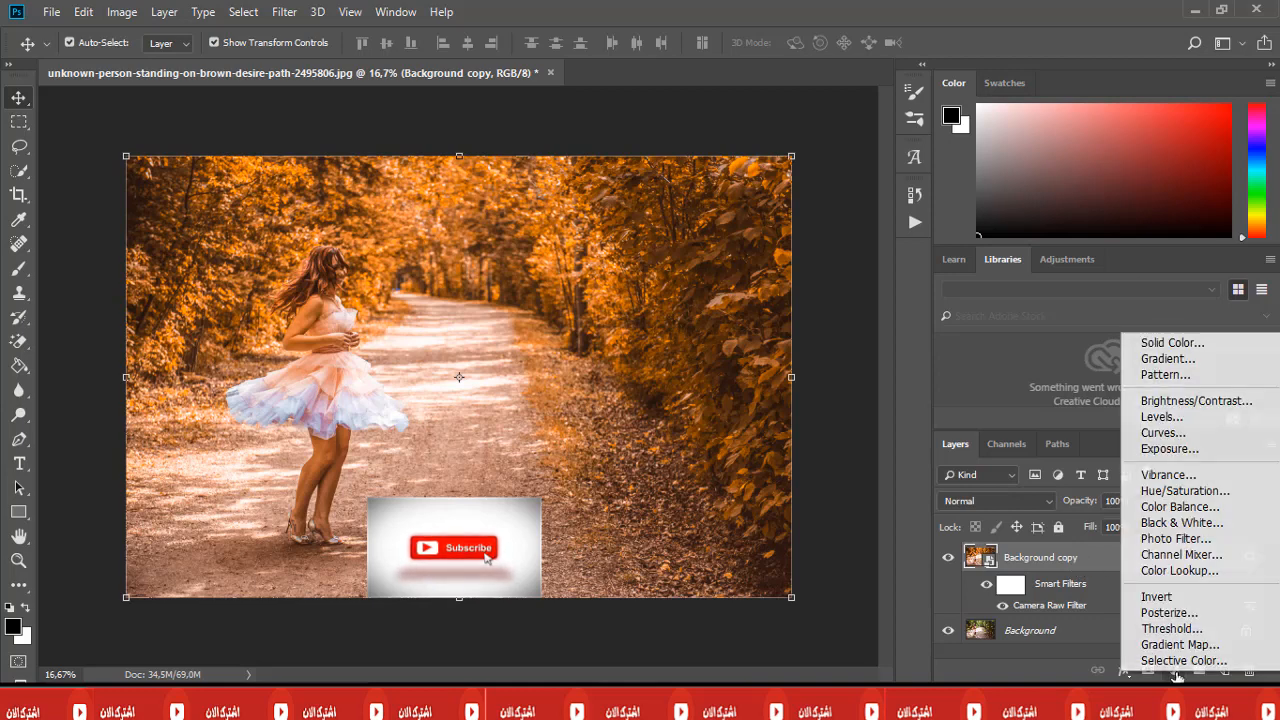
{"action": "left_click", "coordinate": [1176, 655]}
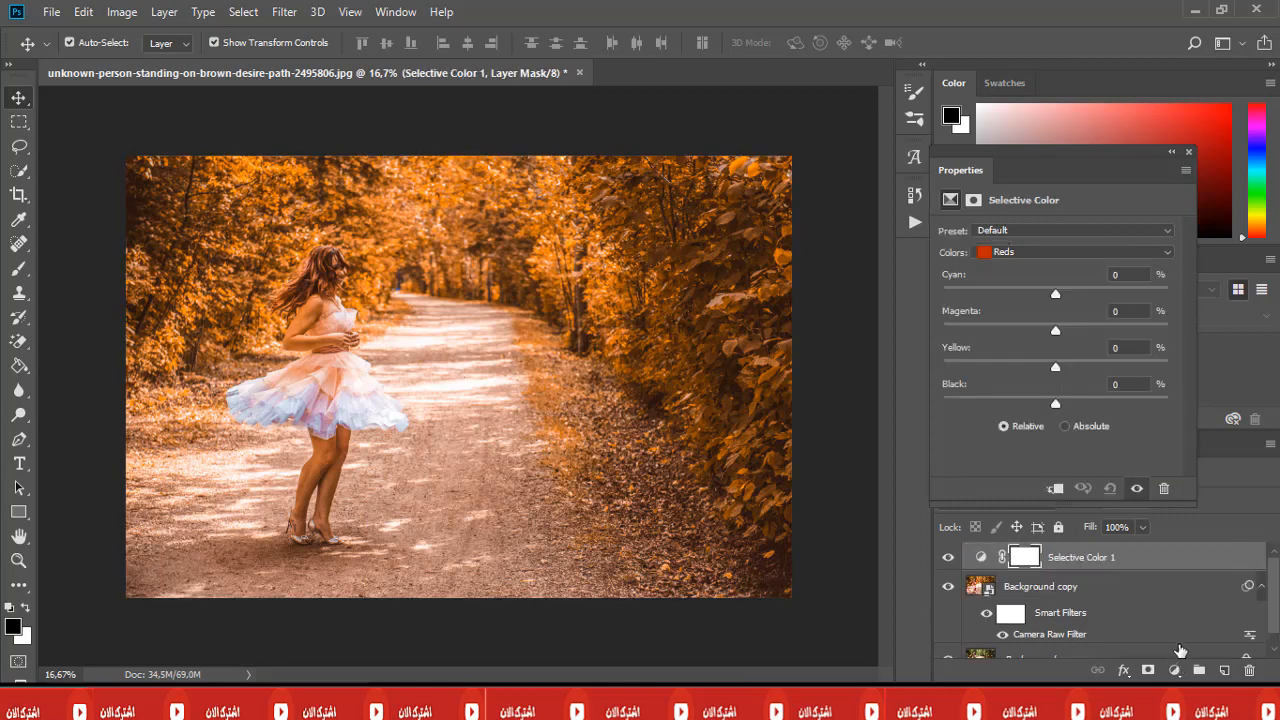
{"action": "left_click", "coordinate": [1060, 255]}
{"action": "left_click", "coordinate": [1060, 255]}
{"action": "left_click_drag", "start_coordinate": [1055, 290], "coordinate": [1031, 299]}
{"action": "left_click_drag", "start_coordinate": [1029, 299], "coordinate": [1052, 335]}
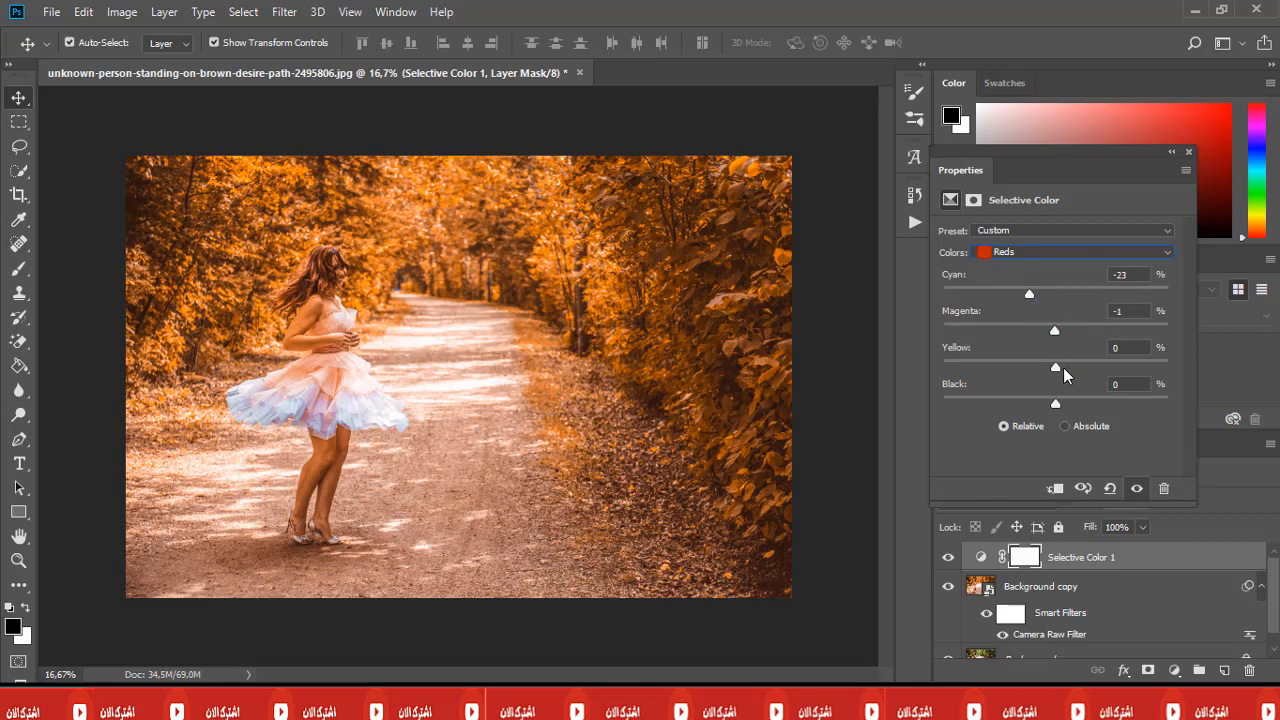
{"action": "left_click_drag", "start_coordinate": [1056, 368], "coordinate": [1029, 411]}
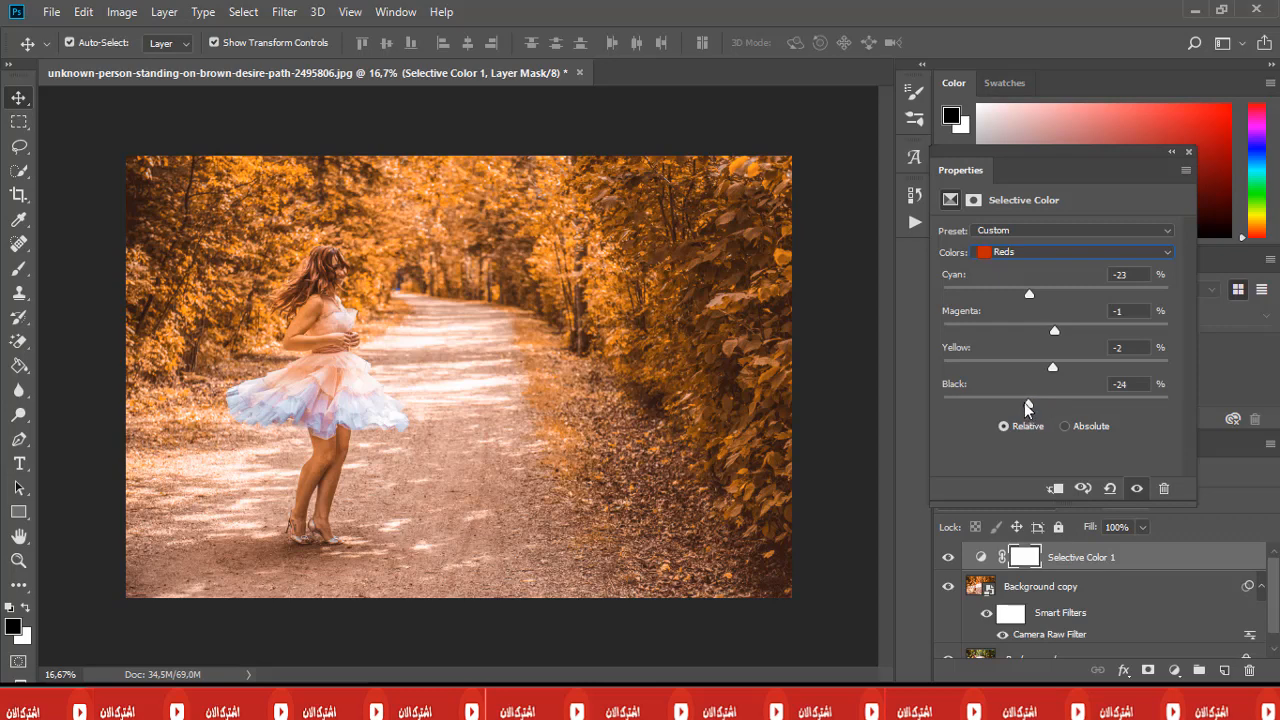
{"action": "left_click_drag", "start_coordinate": [1028, 404], "coordinate": [1035, 408]}
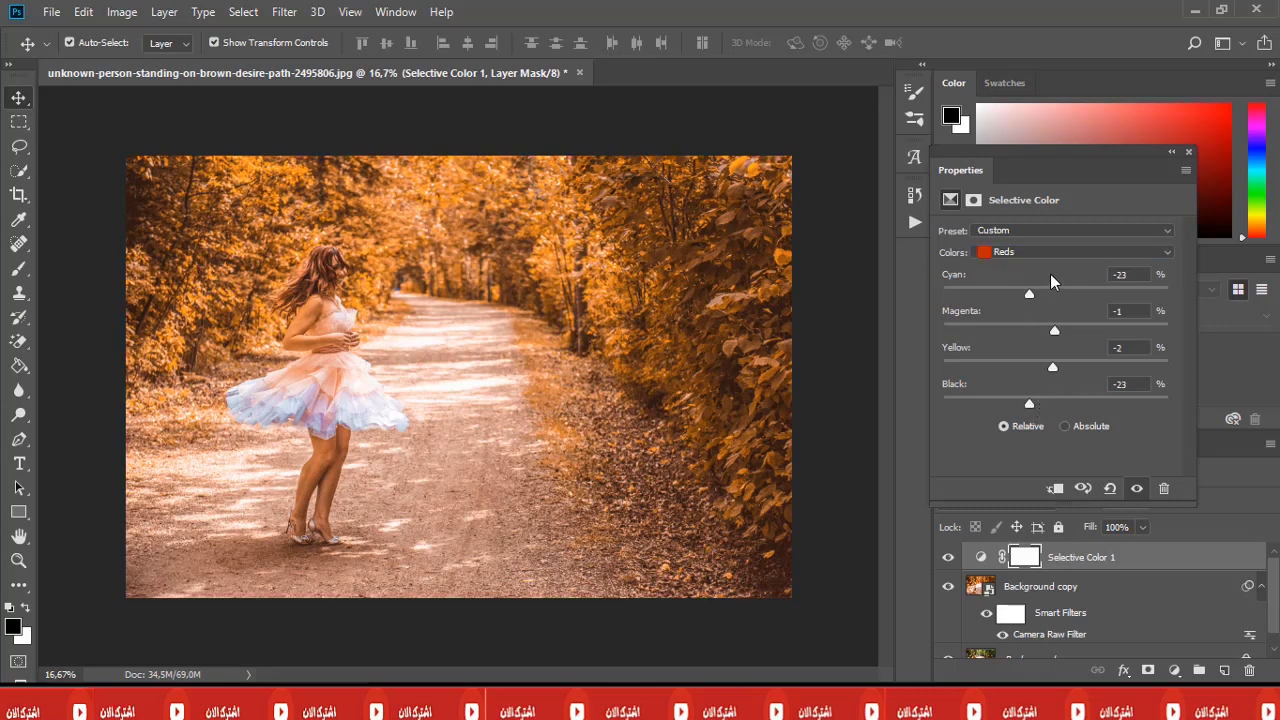
- Set the Yellows in the Selective Color adjustment to Magenta +26, Yellow +46 and Black +50
{"action": "left_click", "coordinate": [1078, 252]}
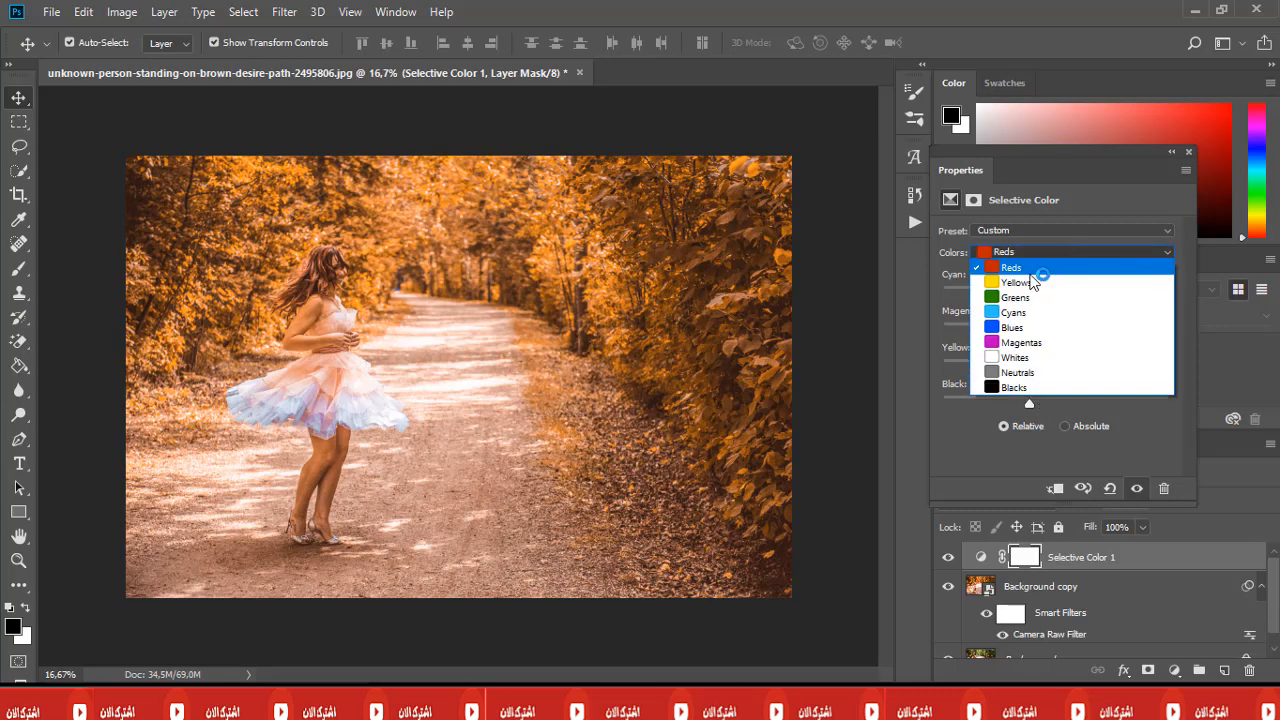
{"action": "key", "text": "Escape"}
{"action": "left_click", "coordinate": [1044, 256]}
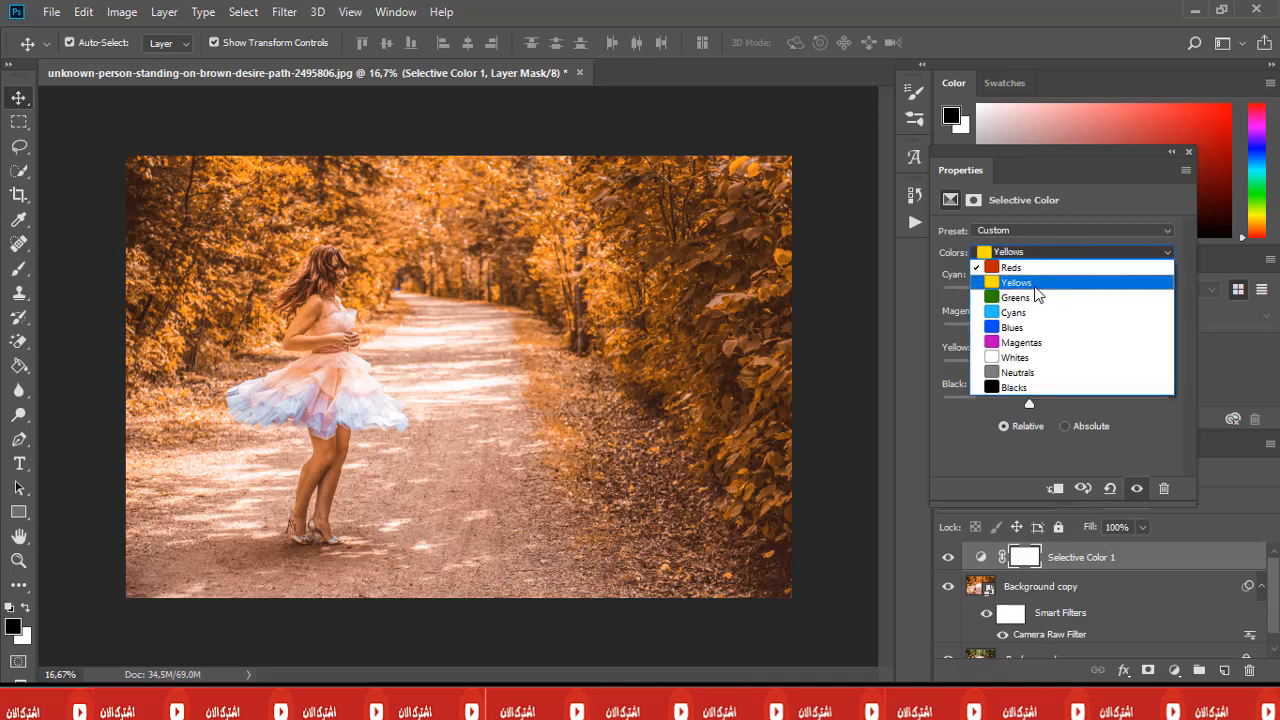
{"action": "left_click", "coordinate": [1040, 280]}
{"action": "left_click_drag", "start_coordinate": [1060, 334], "coordinate": [1086, 334]}
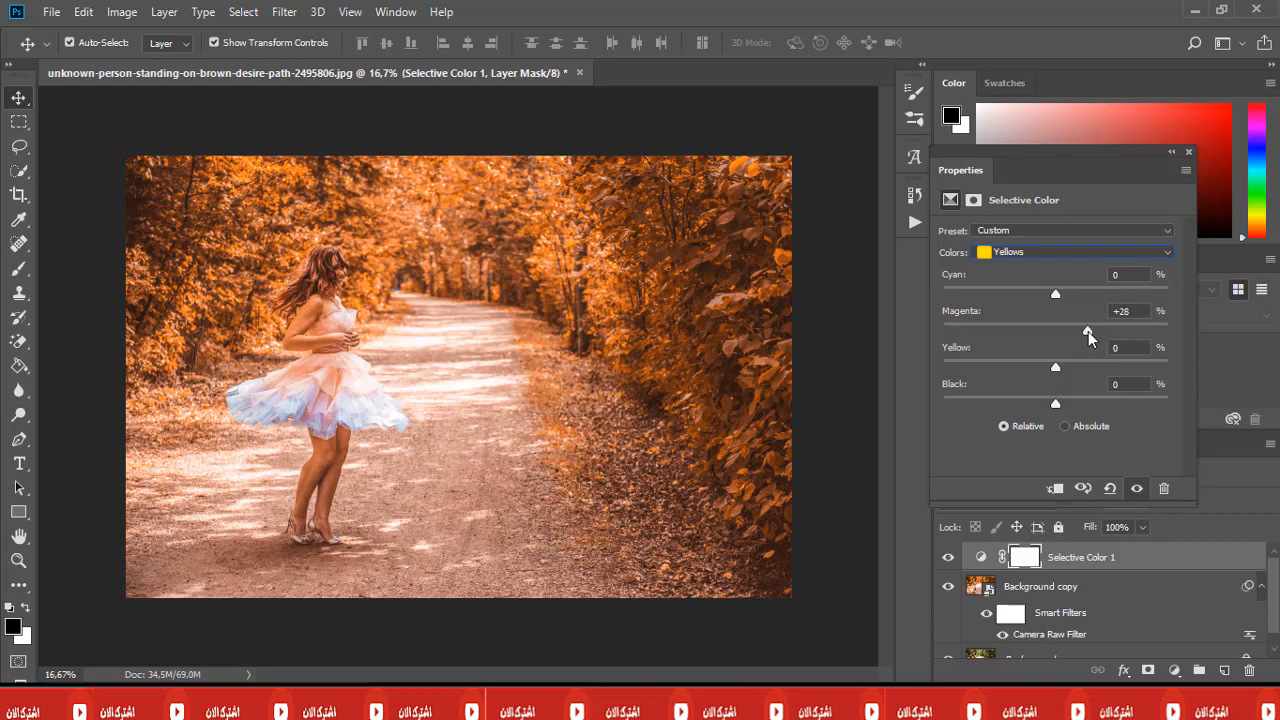
{"action": "left_click_drag", "start_coordinate": [1083, 331], "coordinate": [1086, 338]}
{"action": "left_click_drag", "start_coordinate": [1089, 336], "coordinate": [1115, 413]}
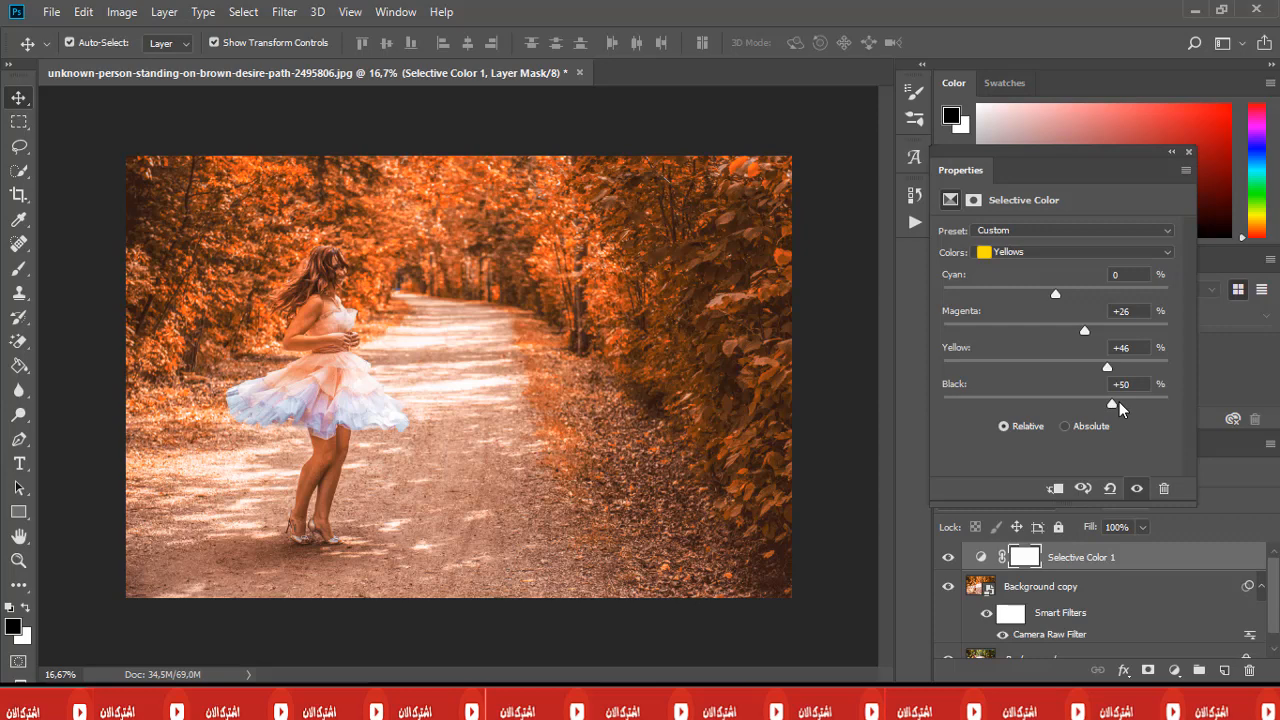
- Add a Curves adjustment layer above the Selective Color layer with its default curve
{"action": "left_click", "coordinate": [1176, 672]}
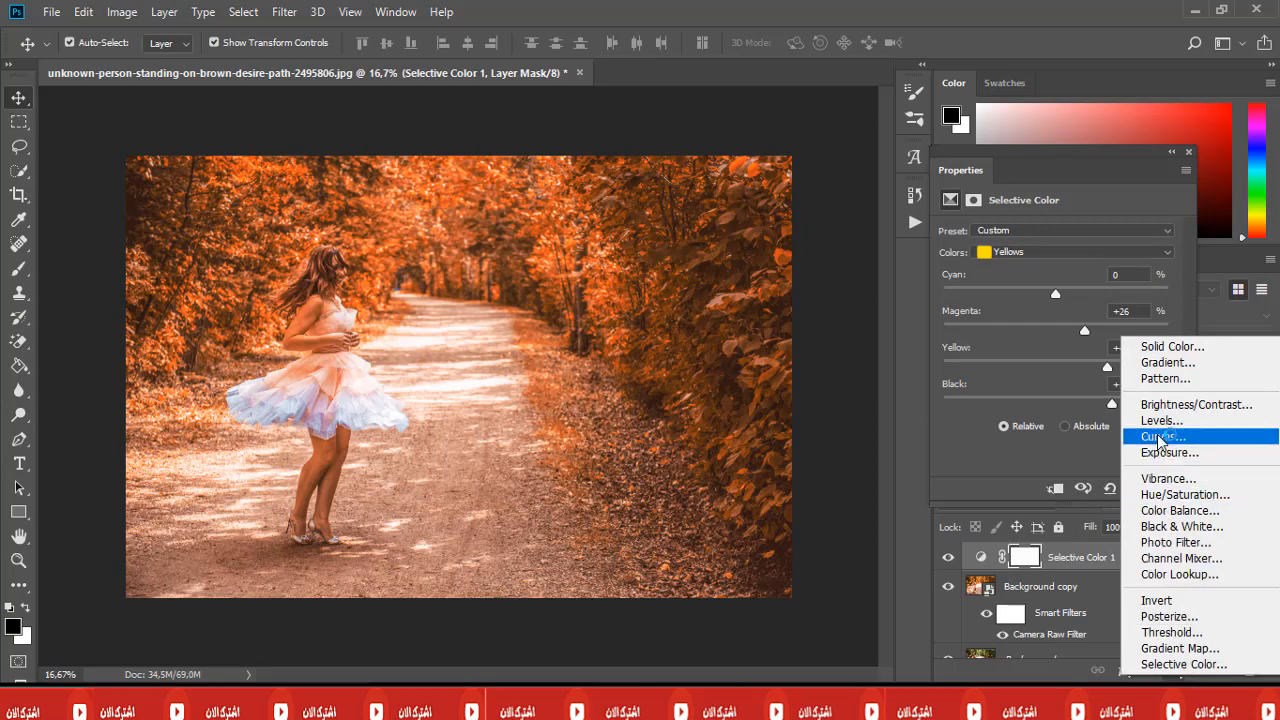
{"action": "key", "text": "Escape"}
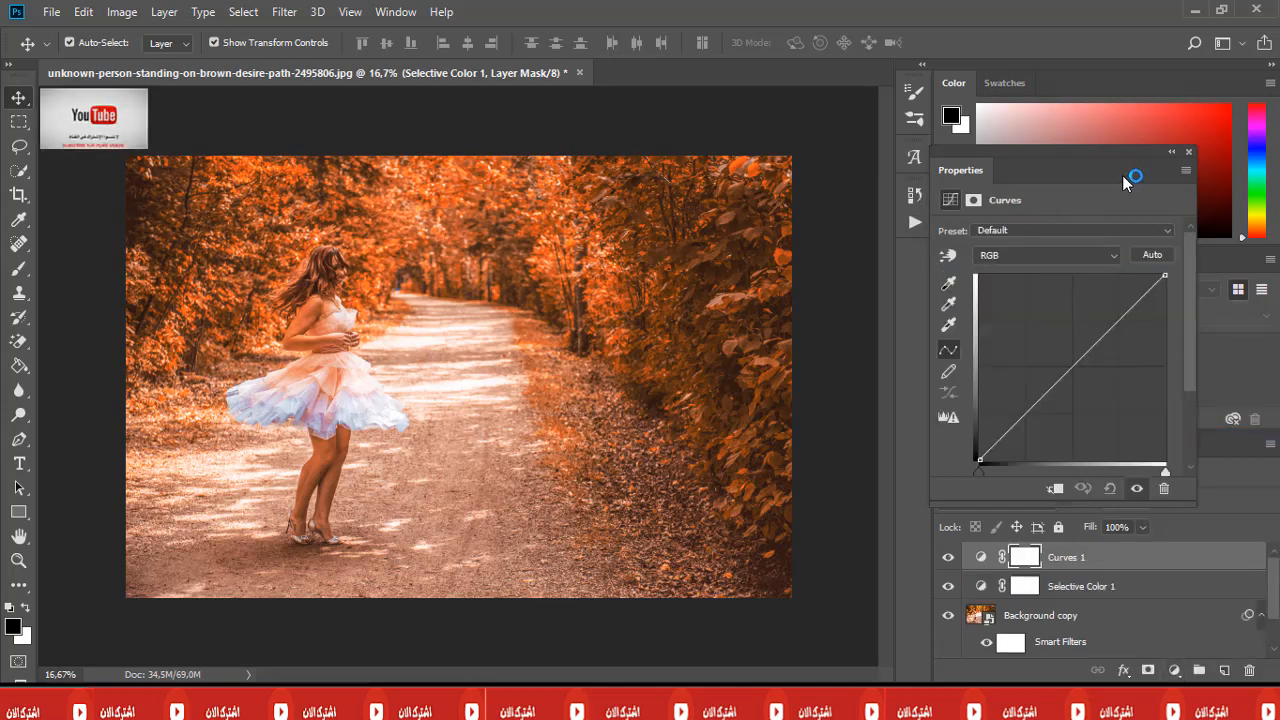
{"action": "left_click", "coordinate": [1189, 153]}
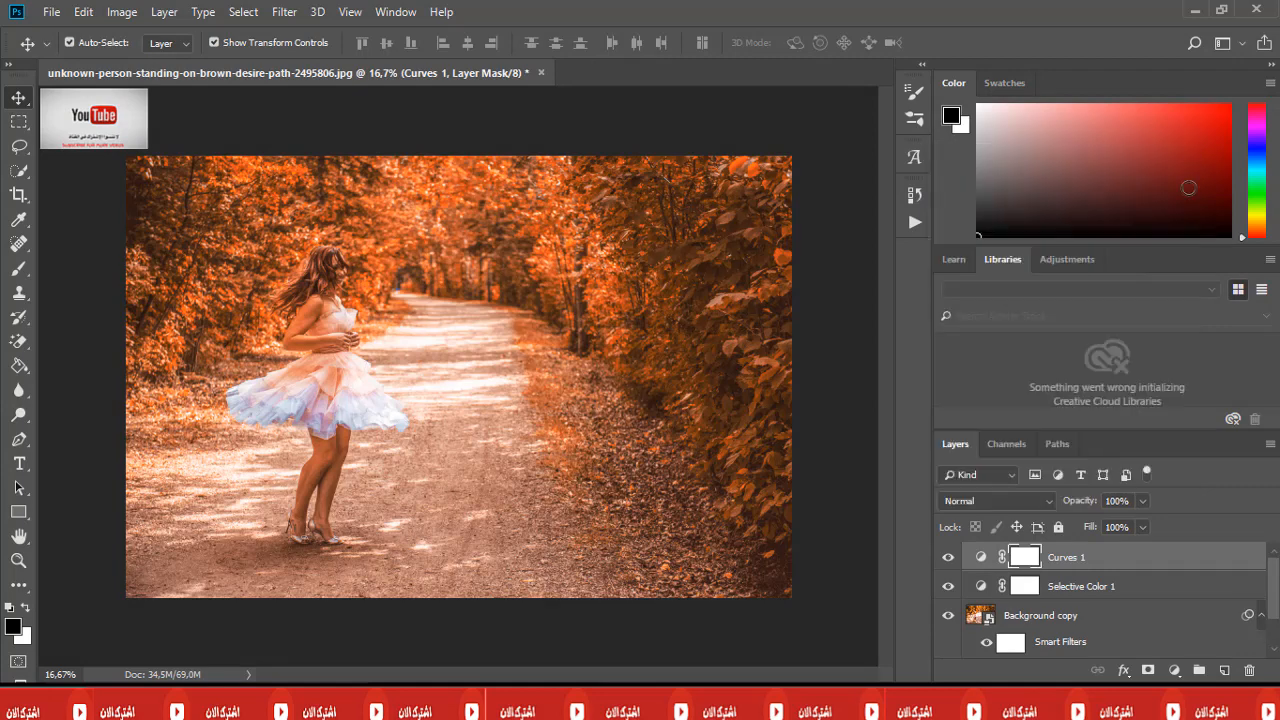
- Add a Levels adjustment layer with the white input level at 217 and set the layer's opacity to 50%
{"action": "left_click", "coordinate": [1175, 670]}
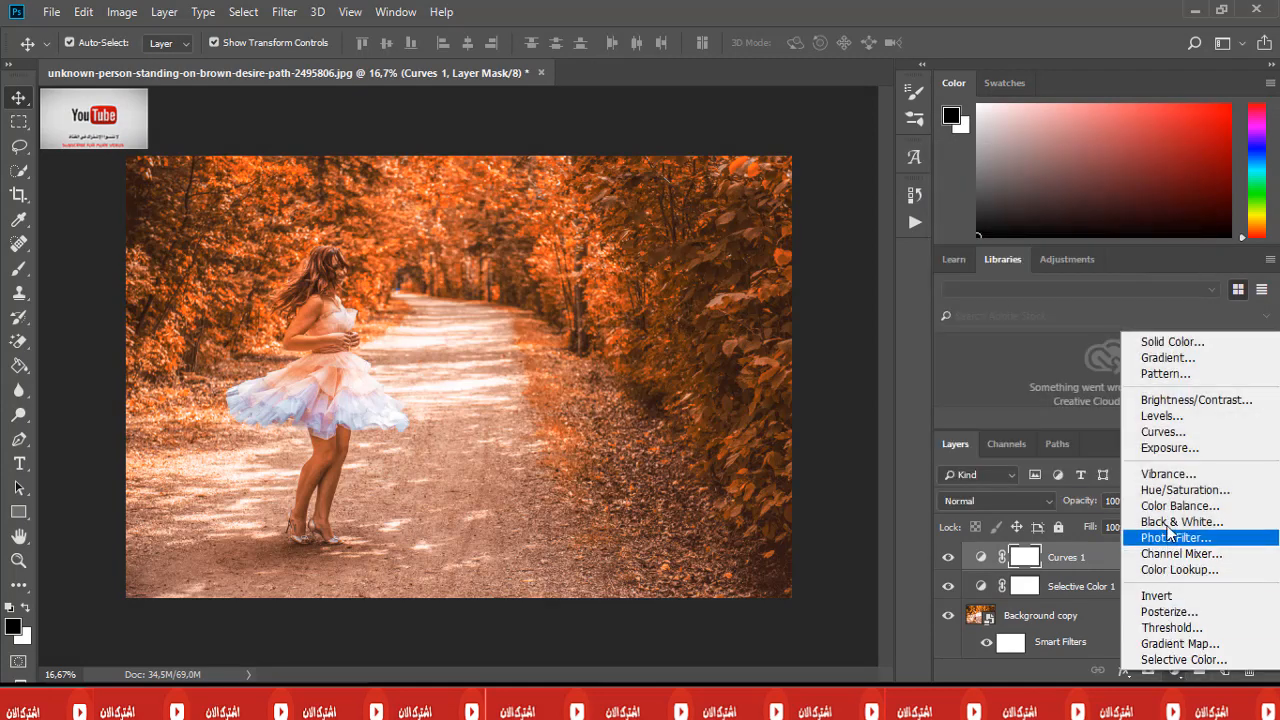
{"action": "left_click", "coordinate": [1158, 418]}
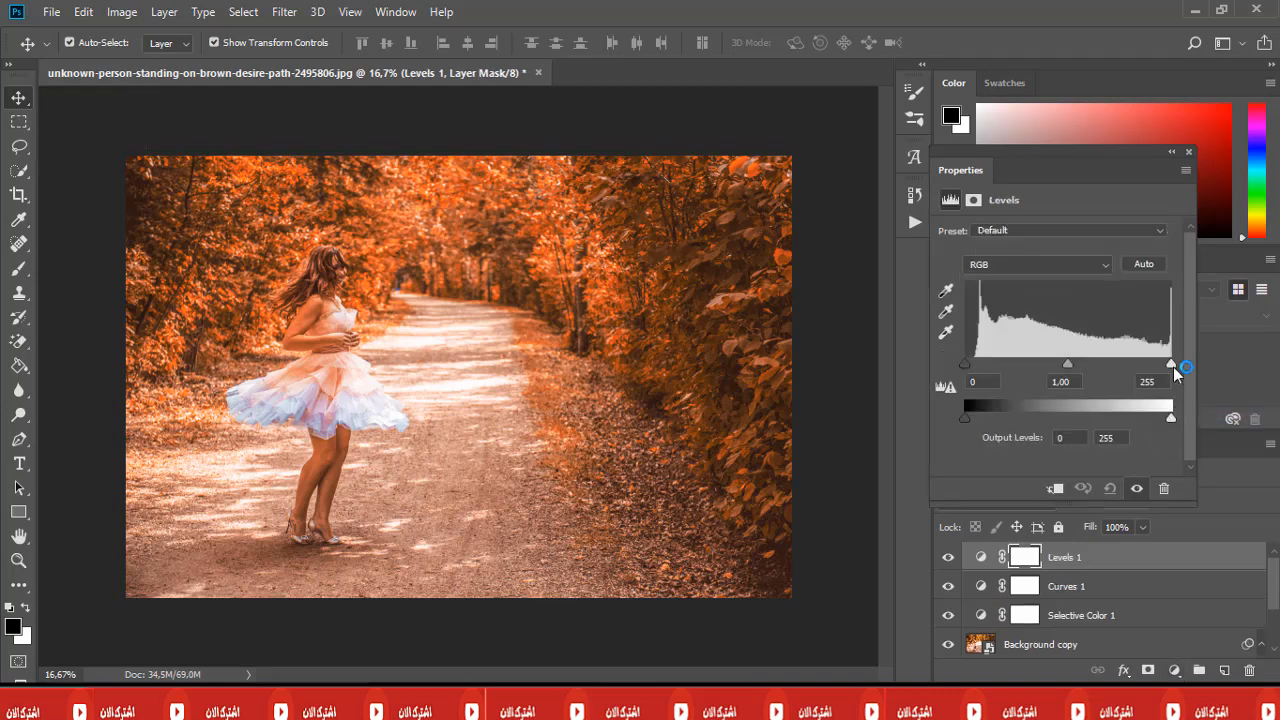
{"action": "left_click_drag", "start_coordinate": [1173, 367], "coordinate": [1143, 373]}
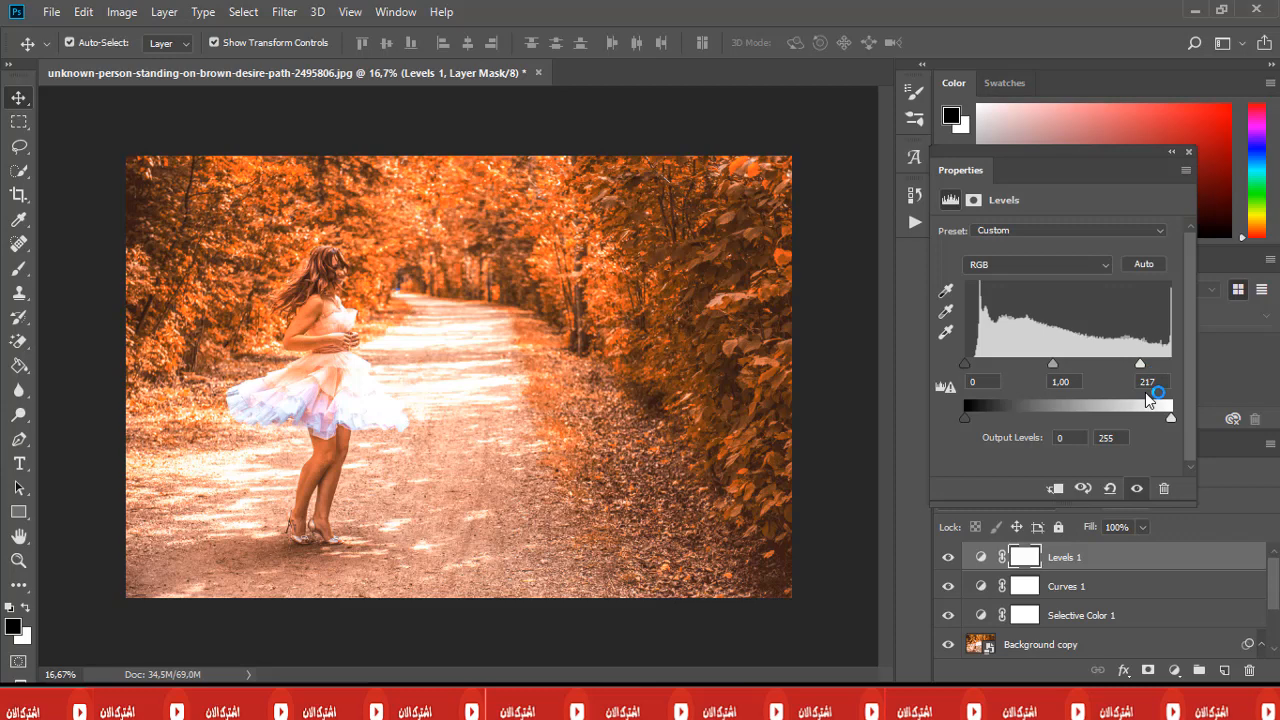
{"action": "left_click", "coordinate": [1171, 155]}
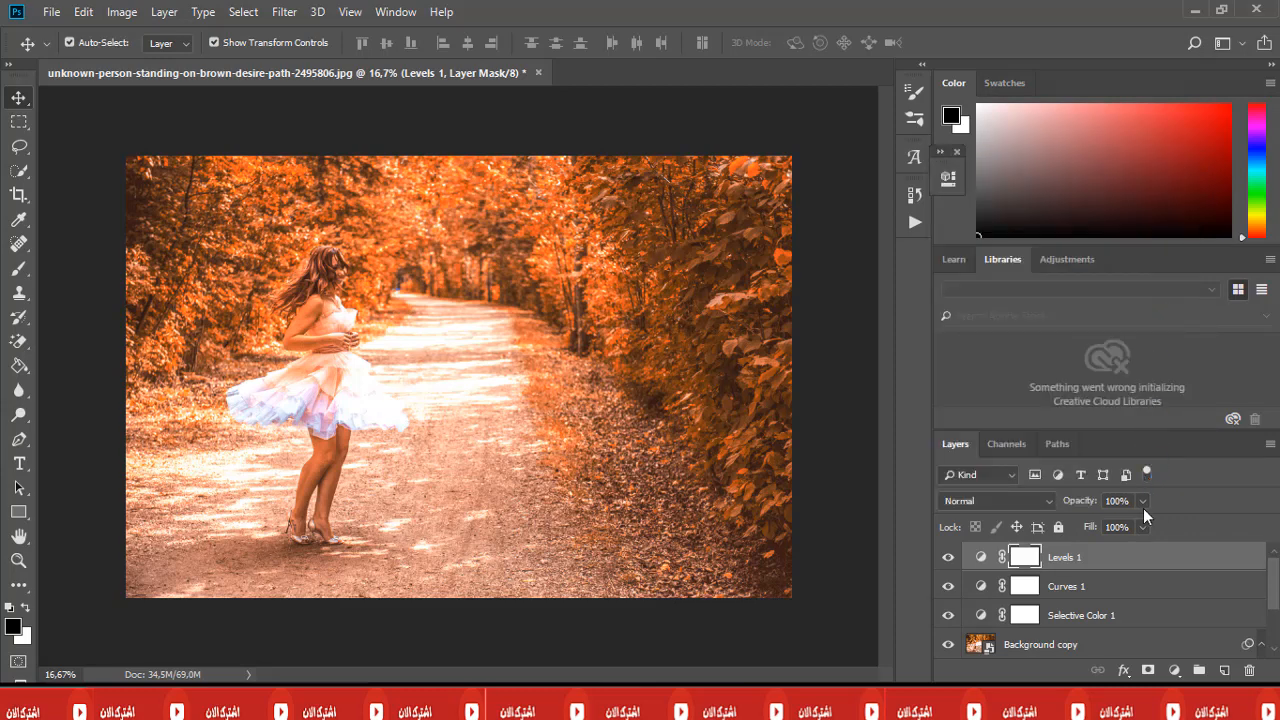
{"action": "left_click", "coordinate": [1143, 499]}
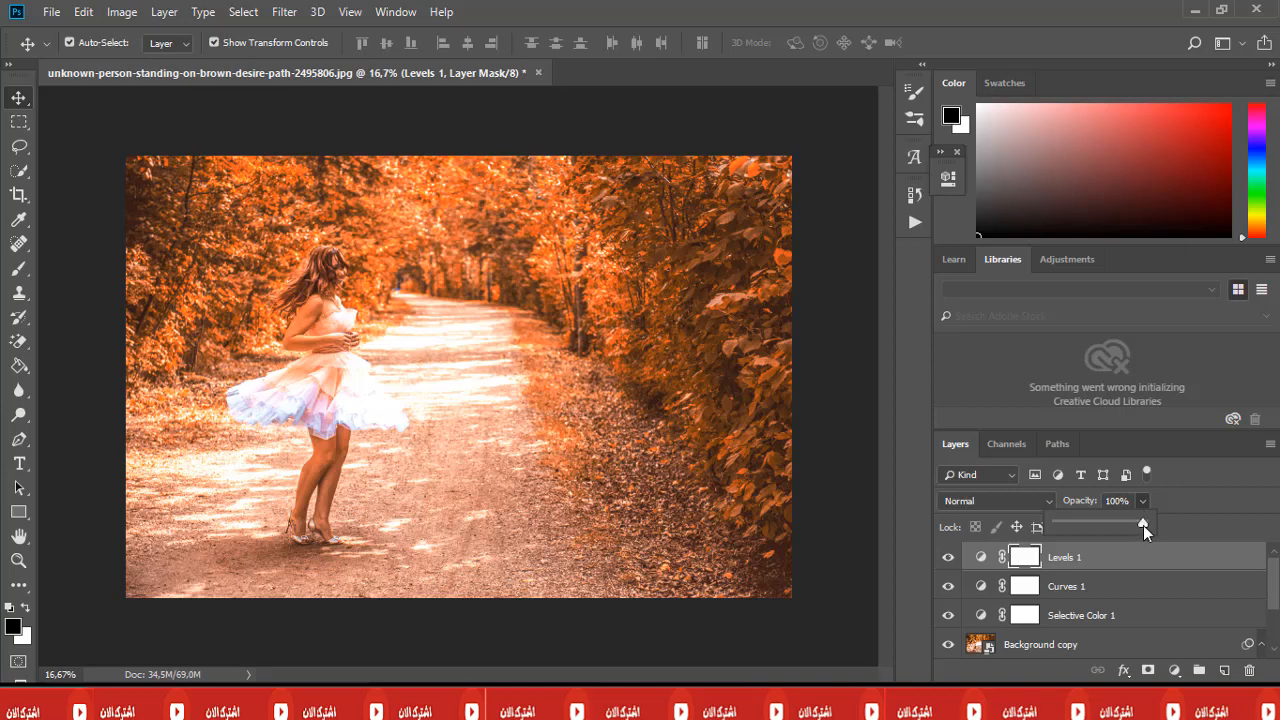
{"action": "left_click_drag", "start_coordinate": [1143, 525], "coordinate": [1108, 523]}
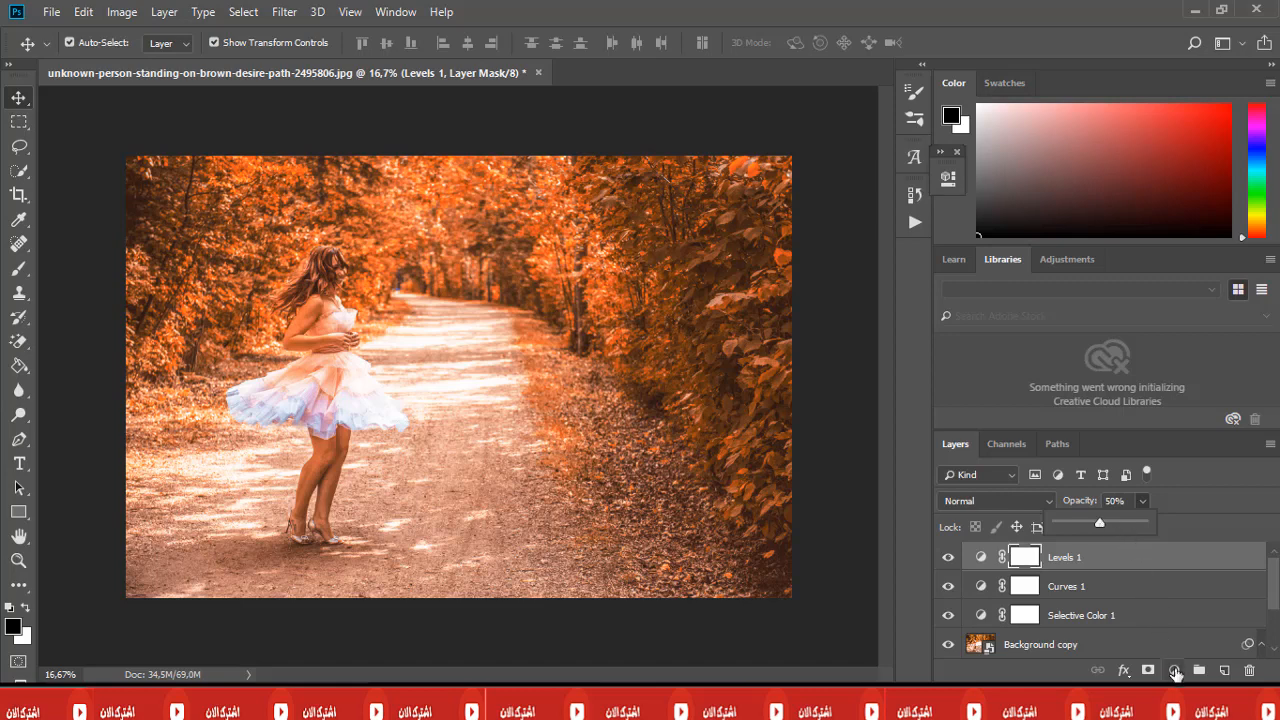
- Add a Gradient Map adjustment layer and choose the Violet, Orange preset for its gradient
{"action": "left_click", "coordinate": [1175, 671]}
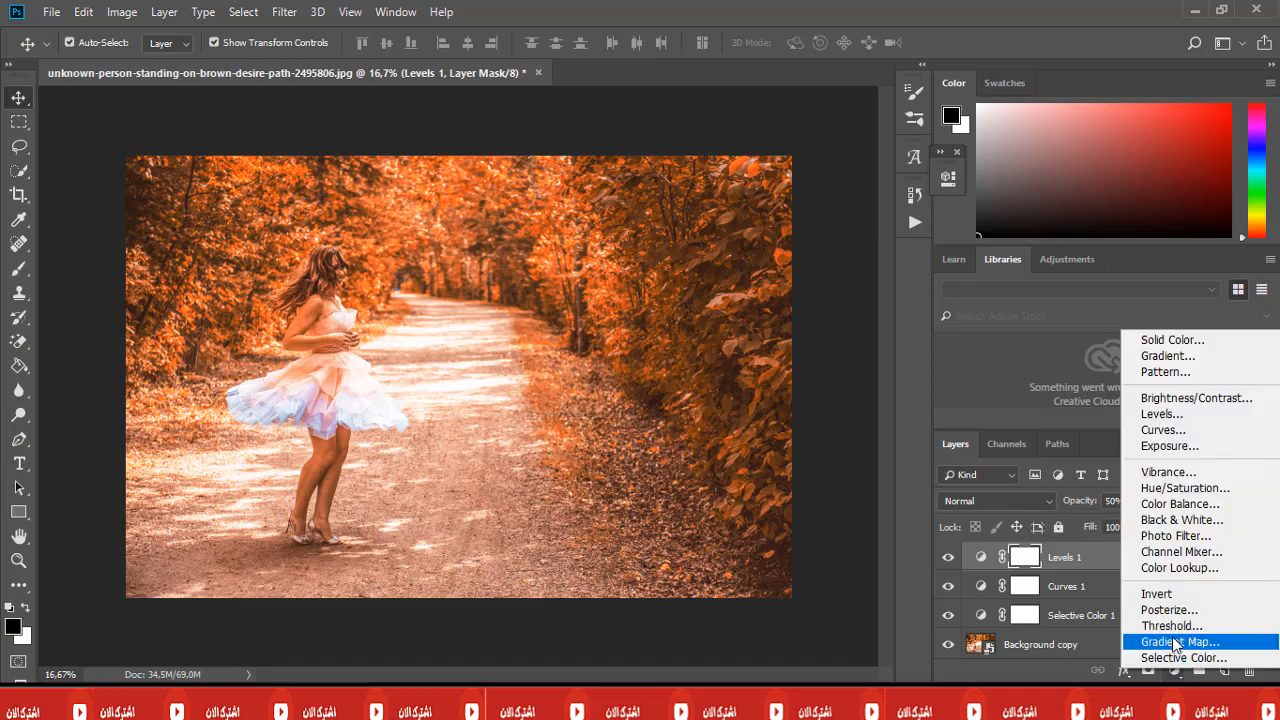
{"action": "left_click", "coordinate": [1175, 642]}
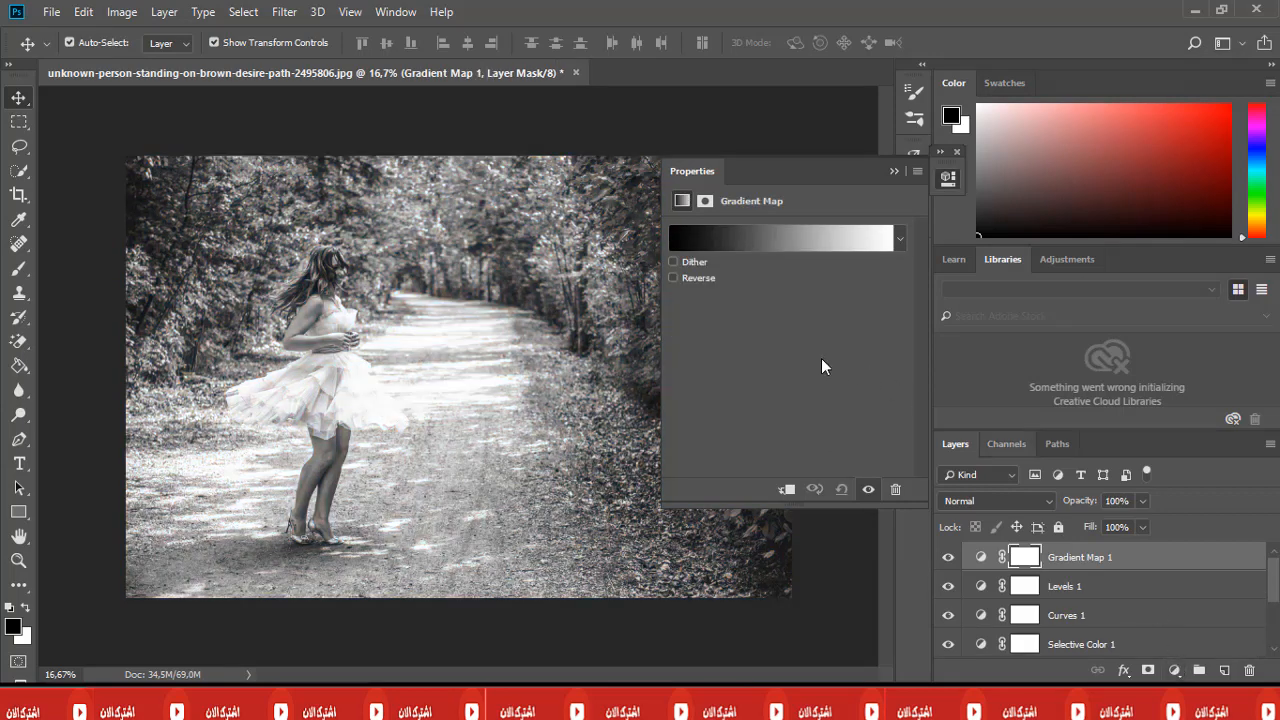
{"action": "left_click", "coordinate": [774, 244]}
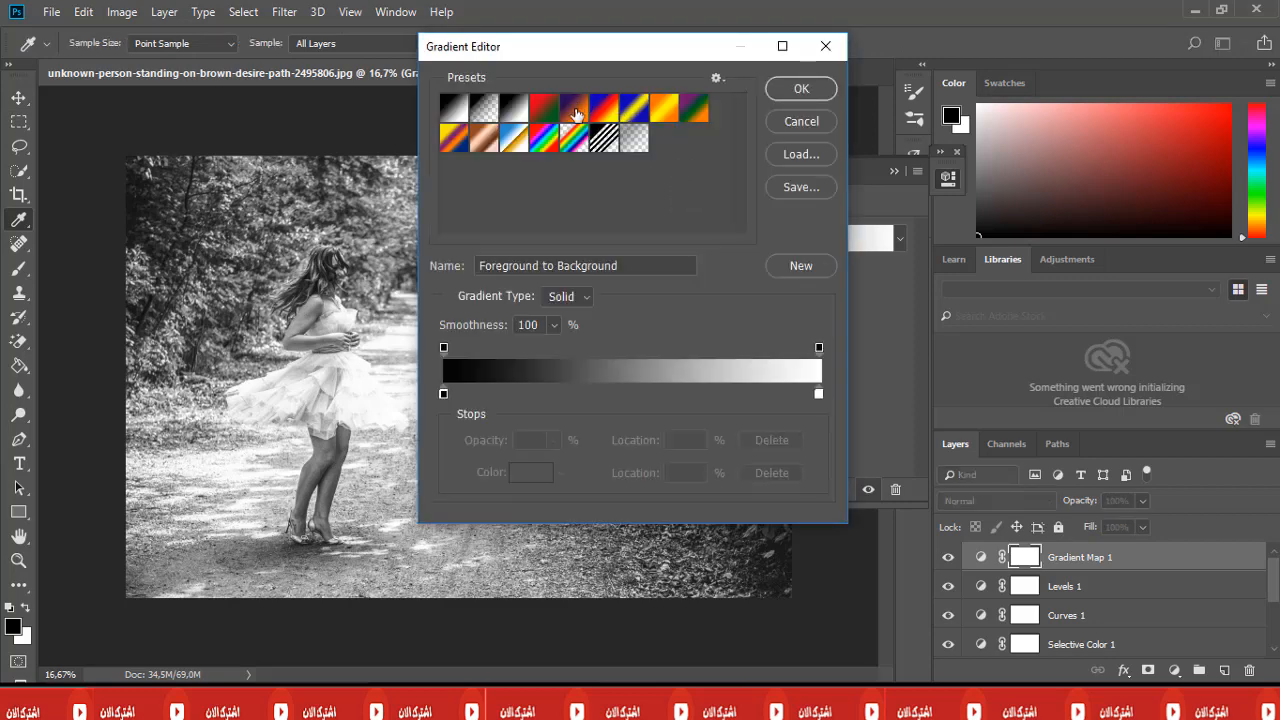
{"action": "left_click", "coordinate": [575, 110]}
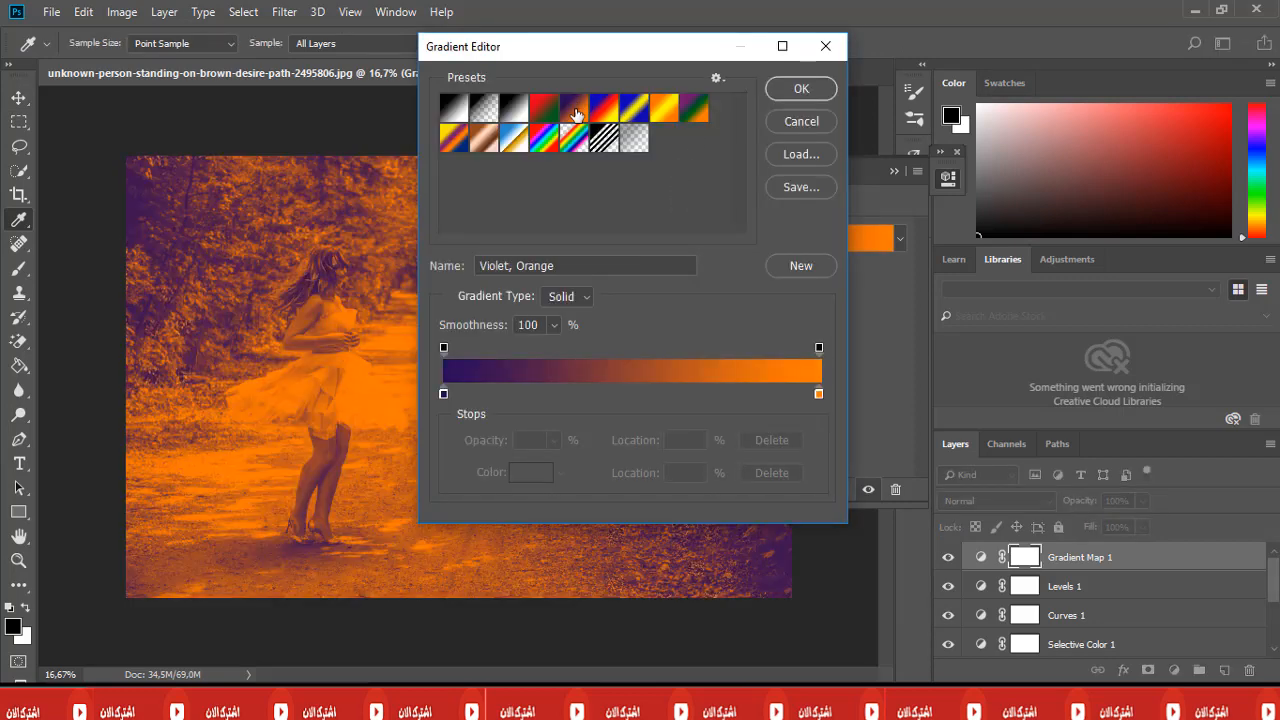
- Confirm the gradient's stop colors as 290a59 for the violet end and ff7c00 for the orange end, and apply the gradient
{"action": "left_click", "coordinate": [444, 394]}
{"action": "left_click", "coordinate": [530, 473]}
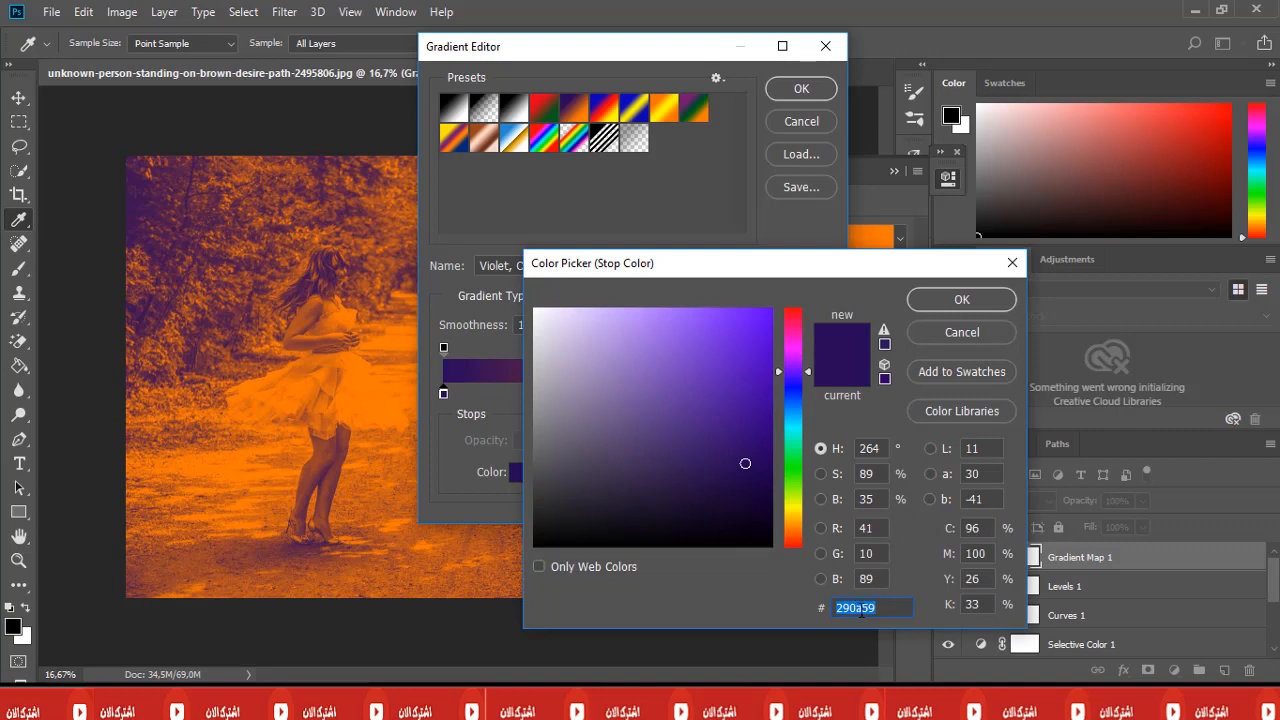
{"action": "left_click", "coordinate": [990, 299]}
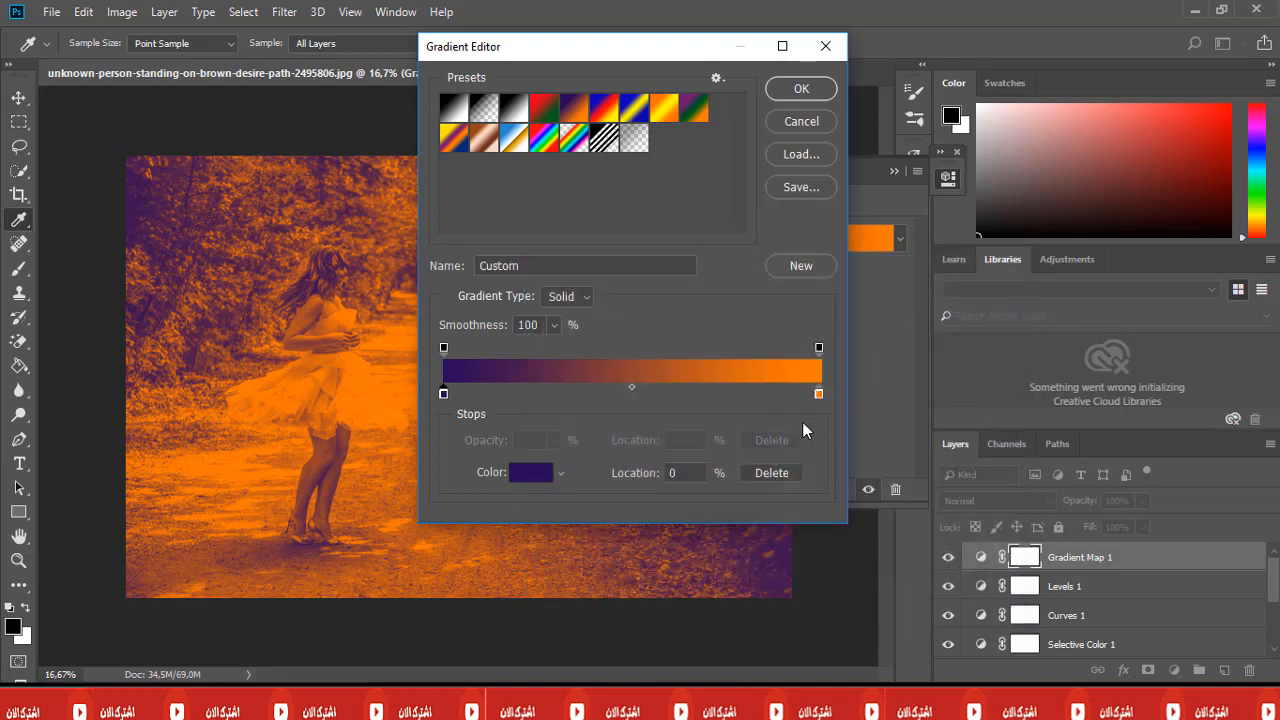
{"action": "left_click", "coordinate": [820, 395]}
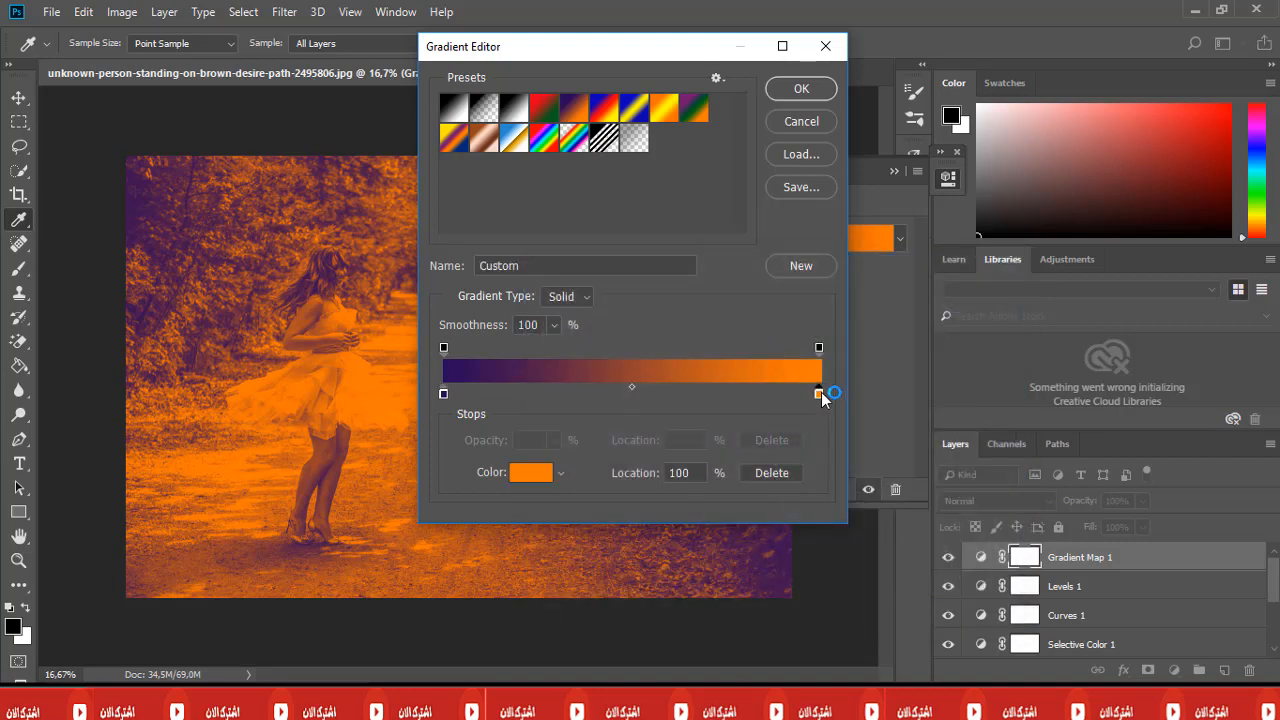
{"action": "left_click", "coordinate": [528, 476]}
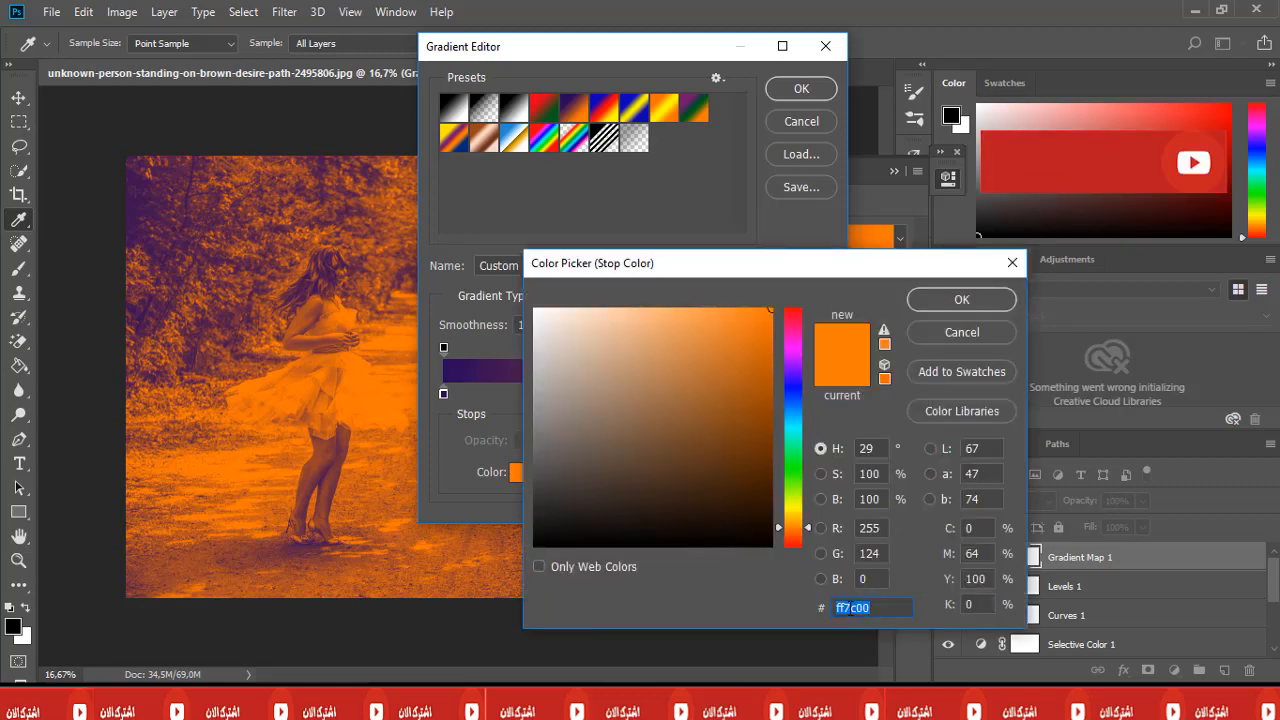
{"action": "left_click", "coordinate": [963, 297]}
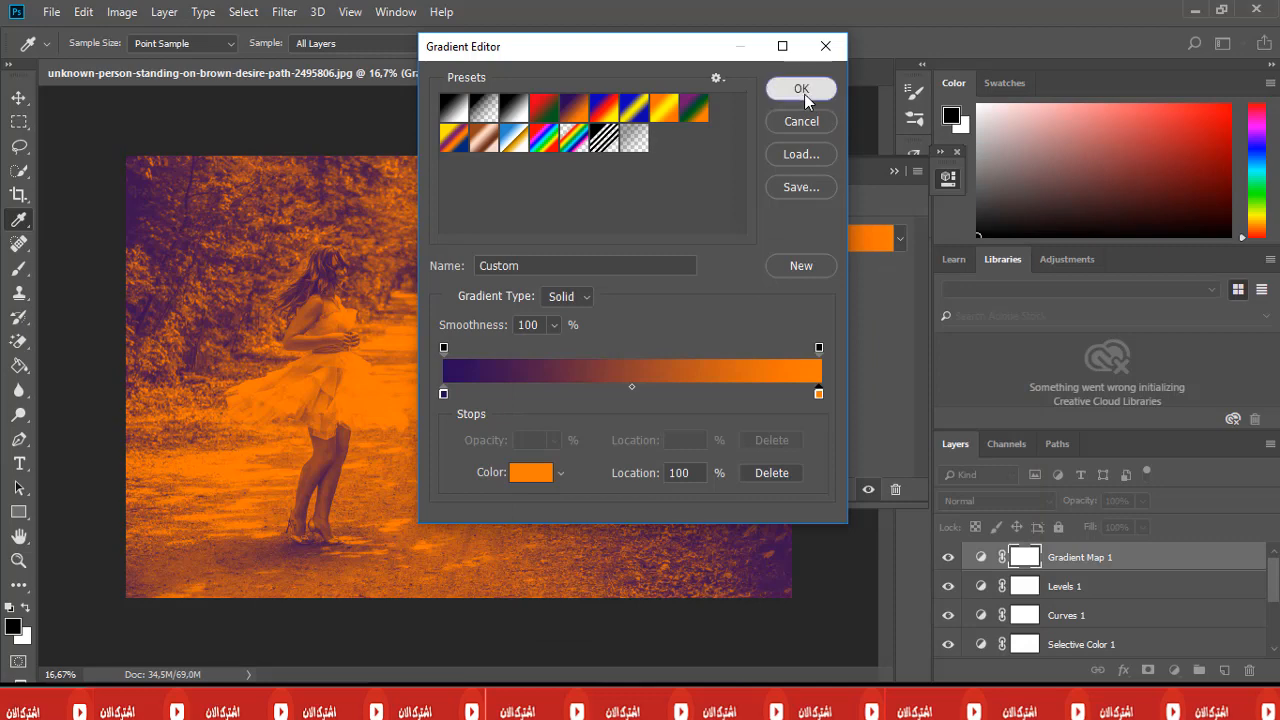
{"action": "left_click", "coordinate": [802, 90]}
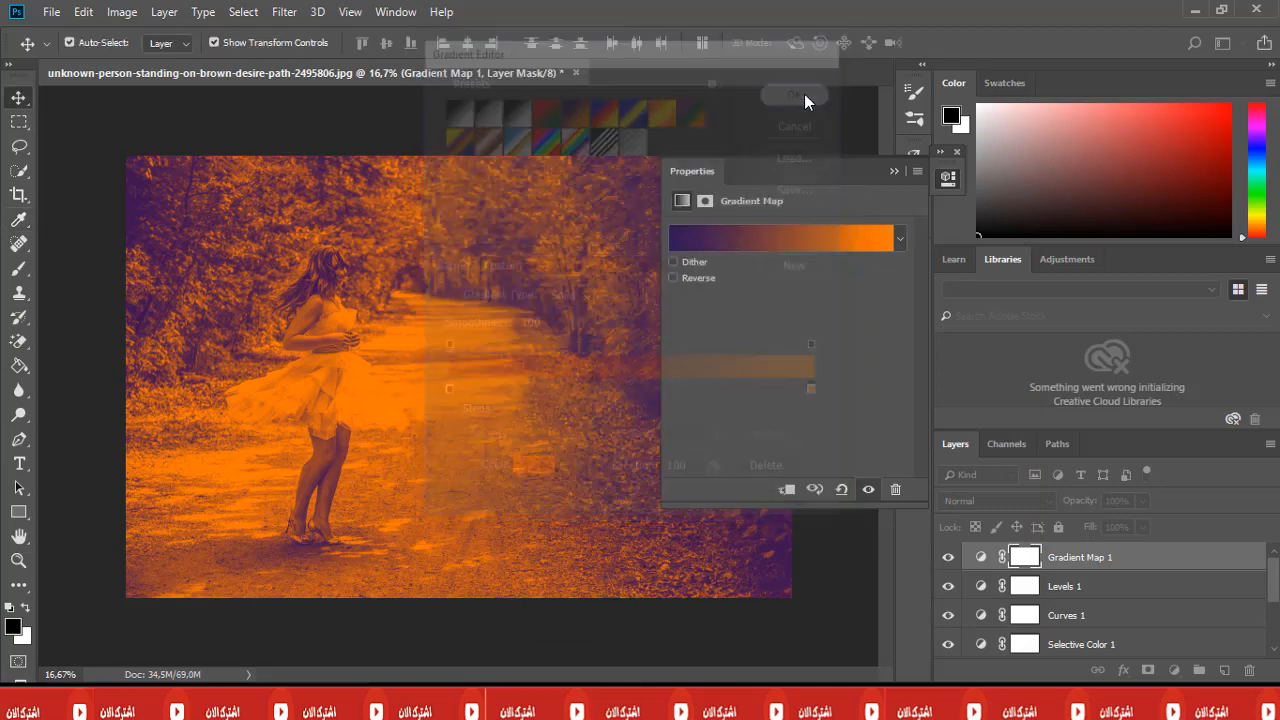
{"action": "left_click", "coordinate": [893, 173]}
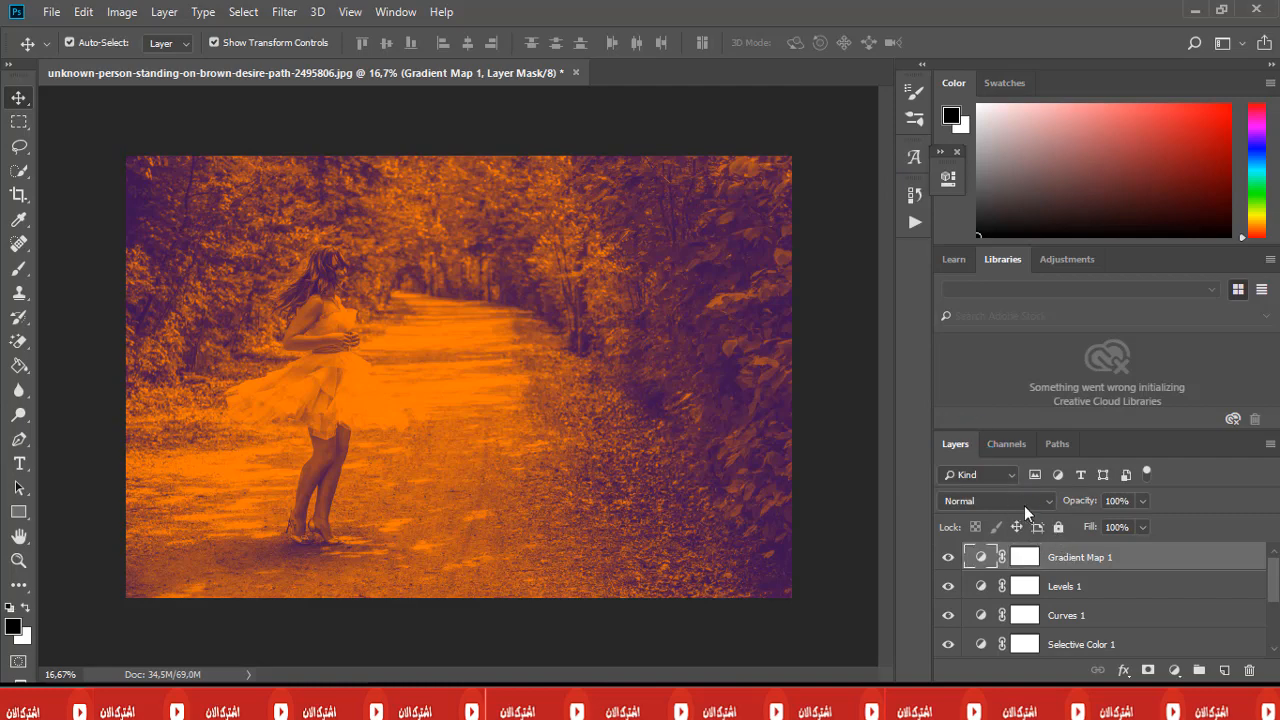
- Set the Gradient Map layer's blend mode to Soft Light and its opacity to 30%
{"action": "left_click", "coordinate": [1023, 501]}
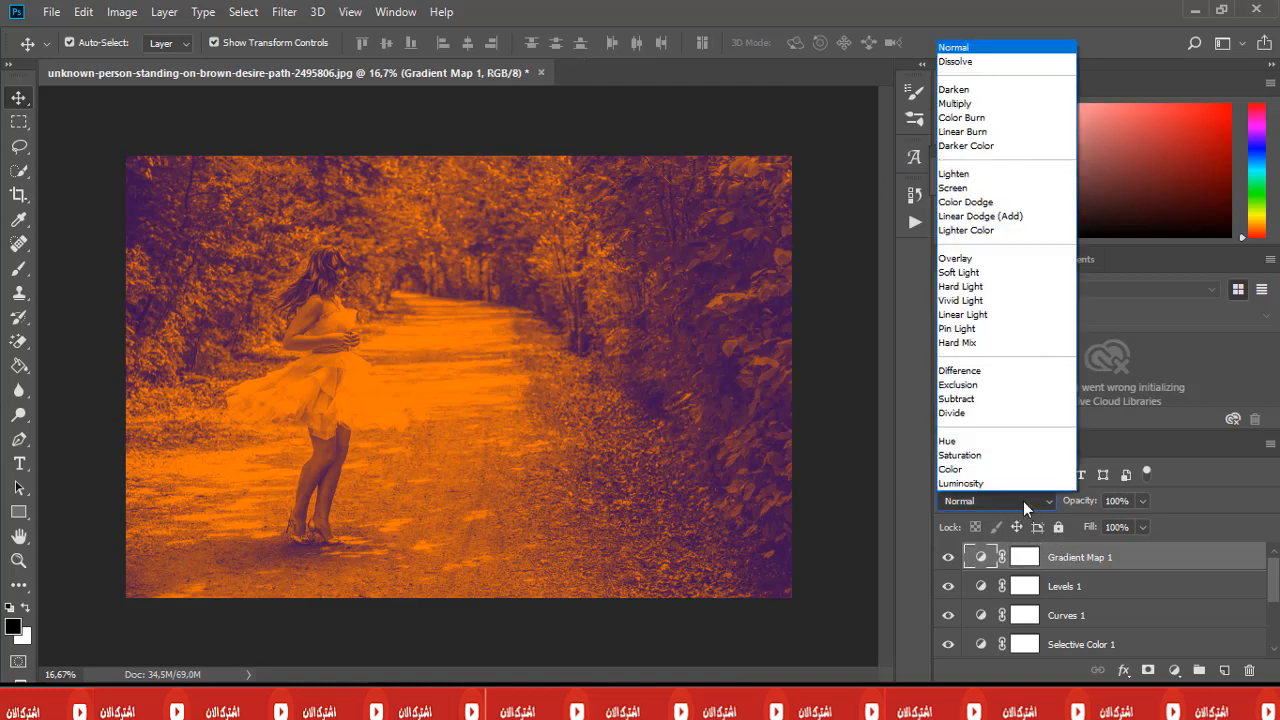
{"action": "left_click", "coordinate": [962, 272]}
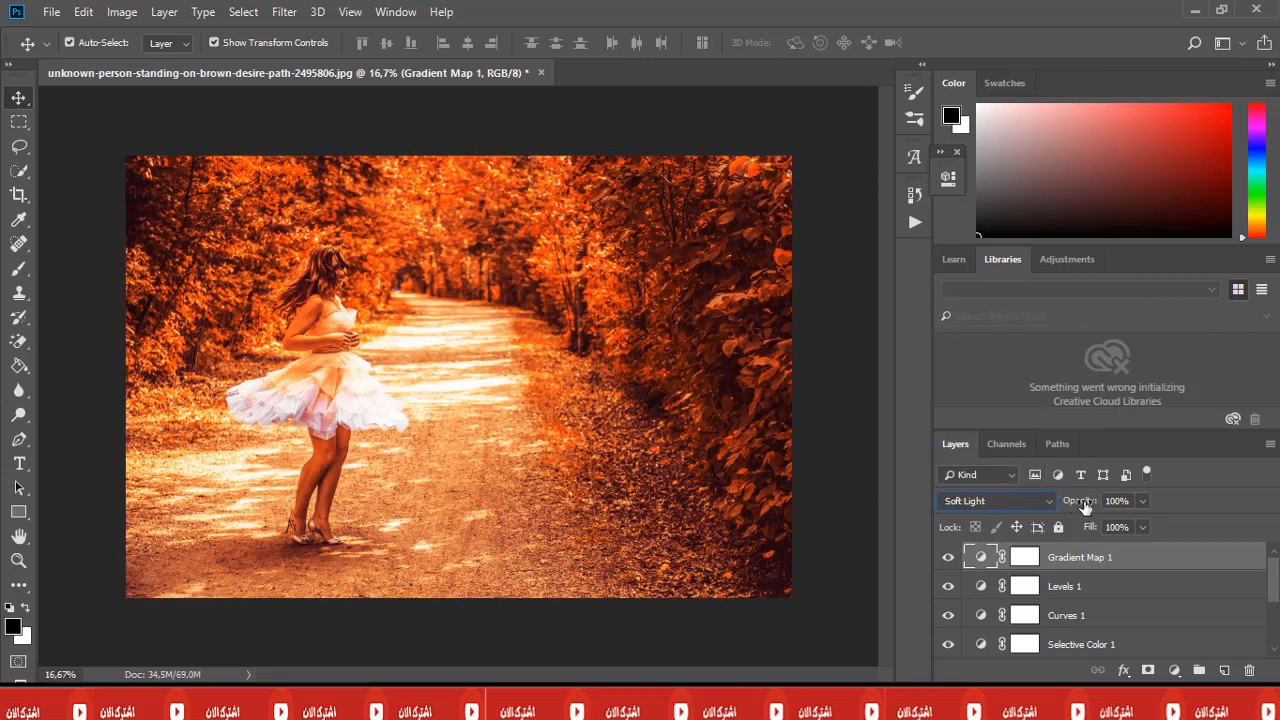
{"action": "left_click", "coordinate": [1142, 501]}
{"action": "left_click_drag", "start_coordinate": [1150, 523], "coordinate": [1086, 524]}
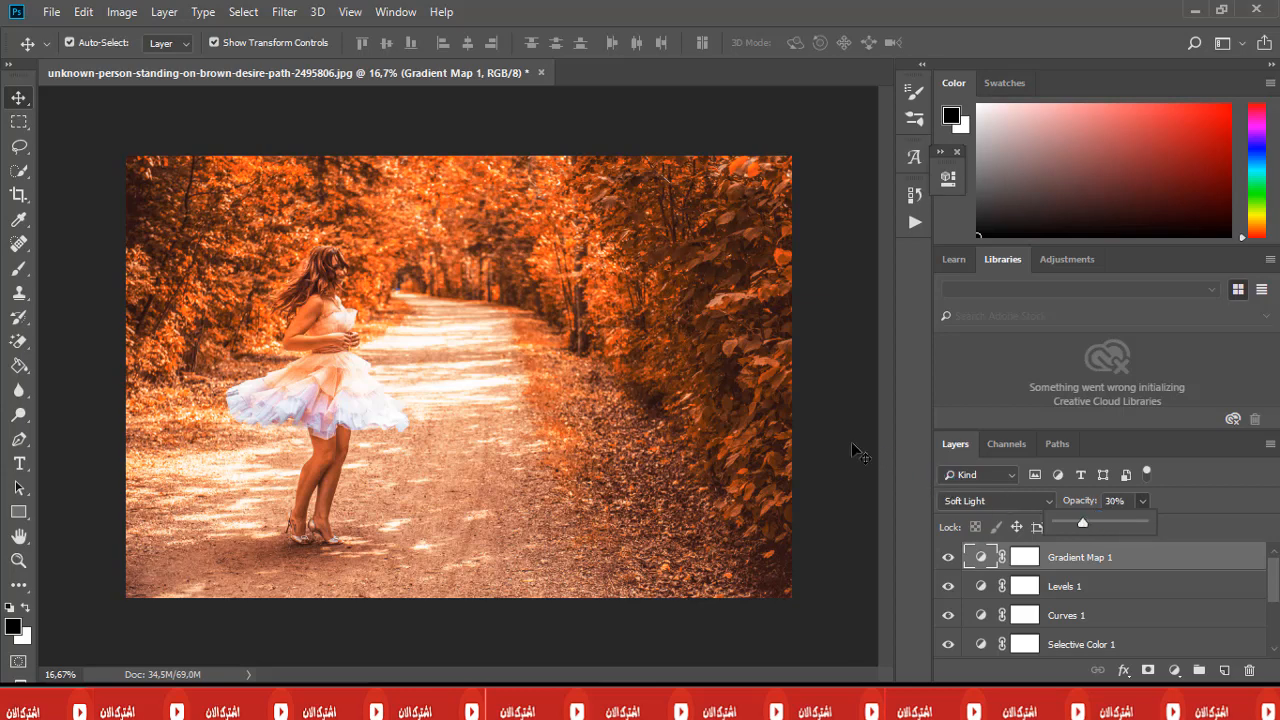
{"action": "left_click", "coordinate": [1183, 510]}
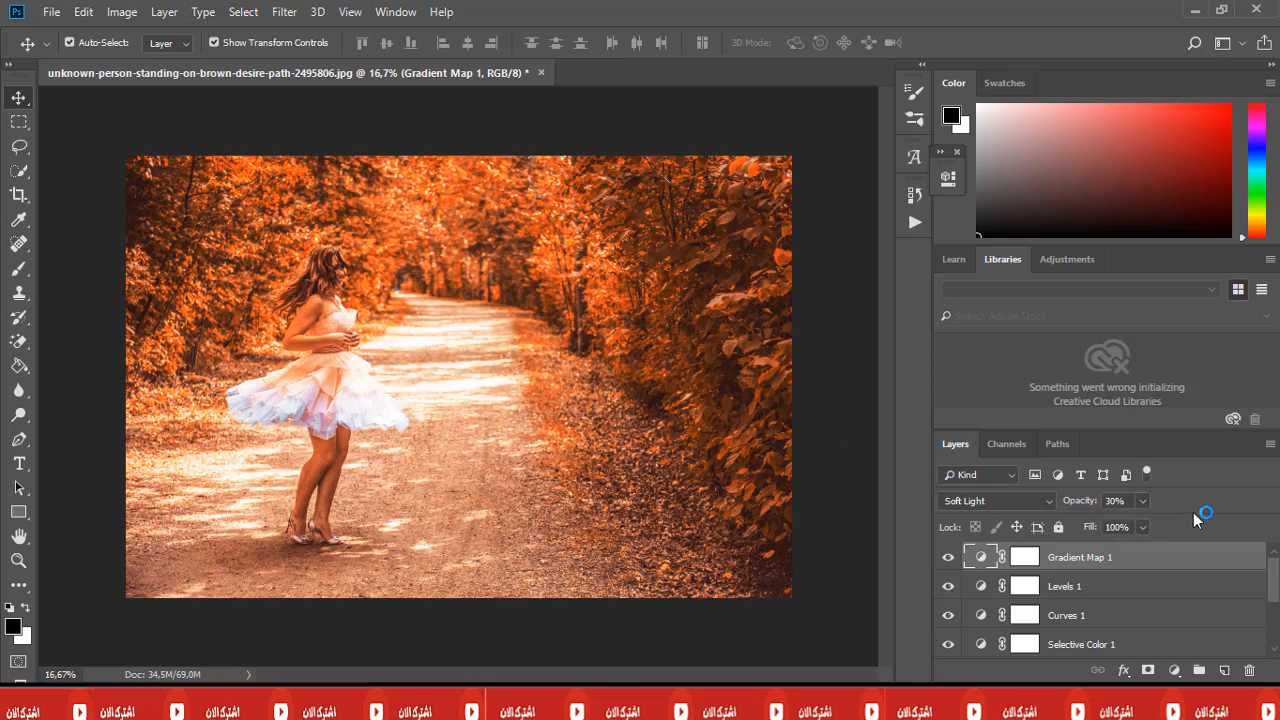
- Stop recording the action
{"action": "left_click", "coordinate": [917, 224]}
{"action": "left_click", "coordinate": [723, 285]}
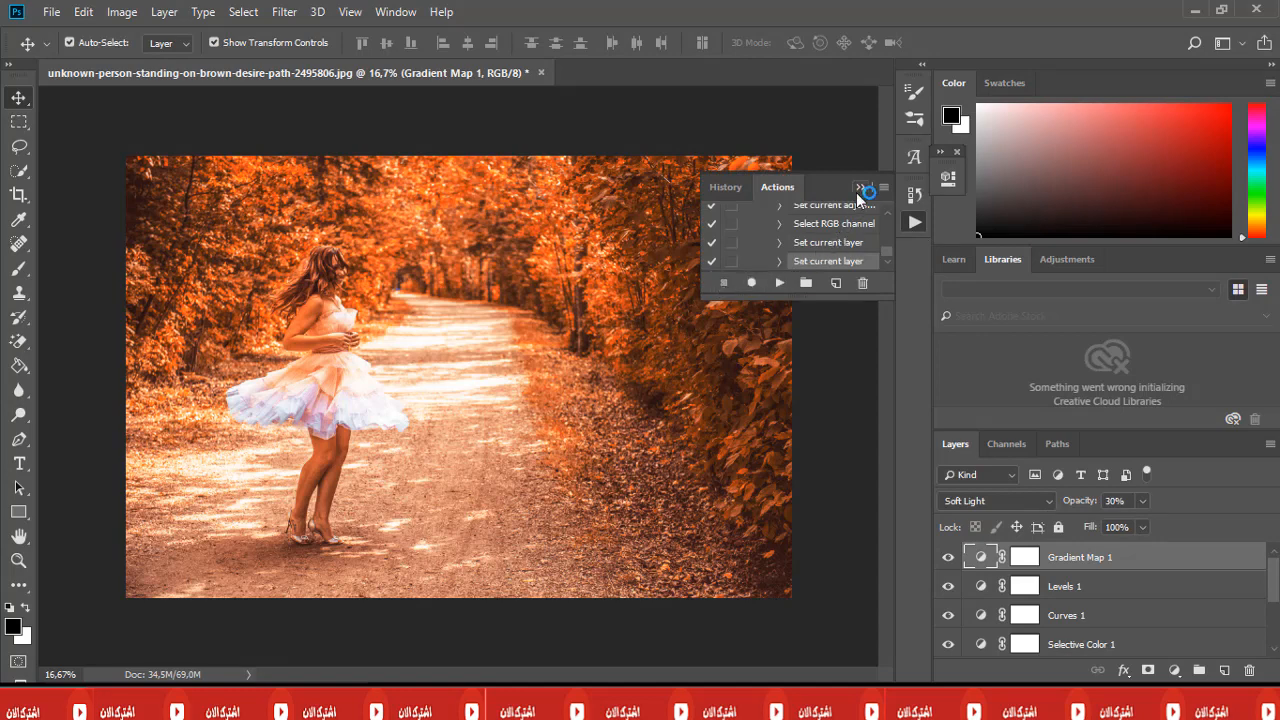
{"action": "left_click", "coordinate": [859, 188]}
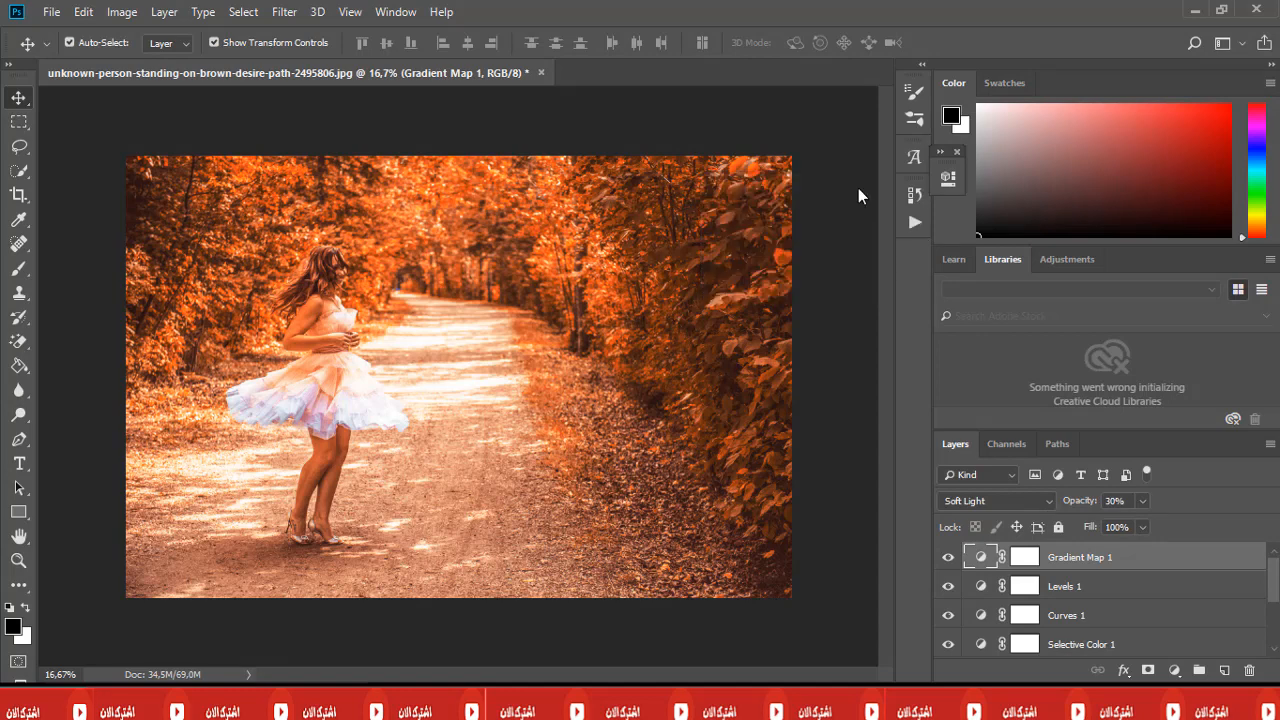
- Toggle the visibility of the Background and Background copy layers to compare the photo with and without the autumn effect
{"action": "scroll", "coordinate": [1025, 577], "scroll_direction": "down", "scroll_amount": 3}
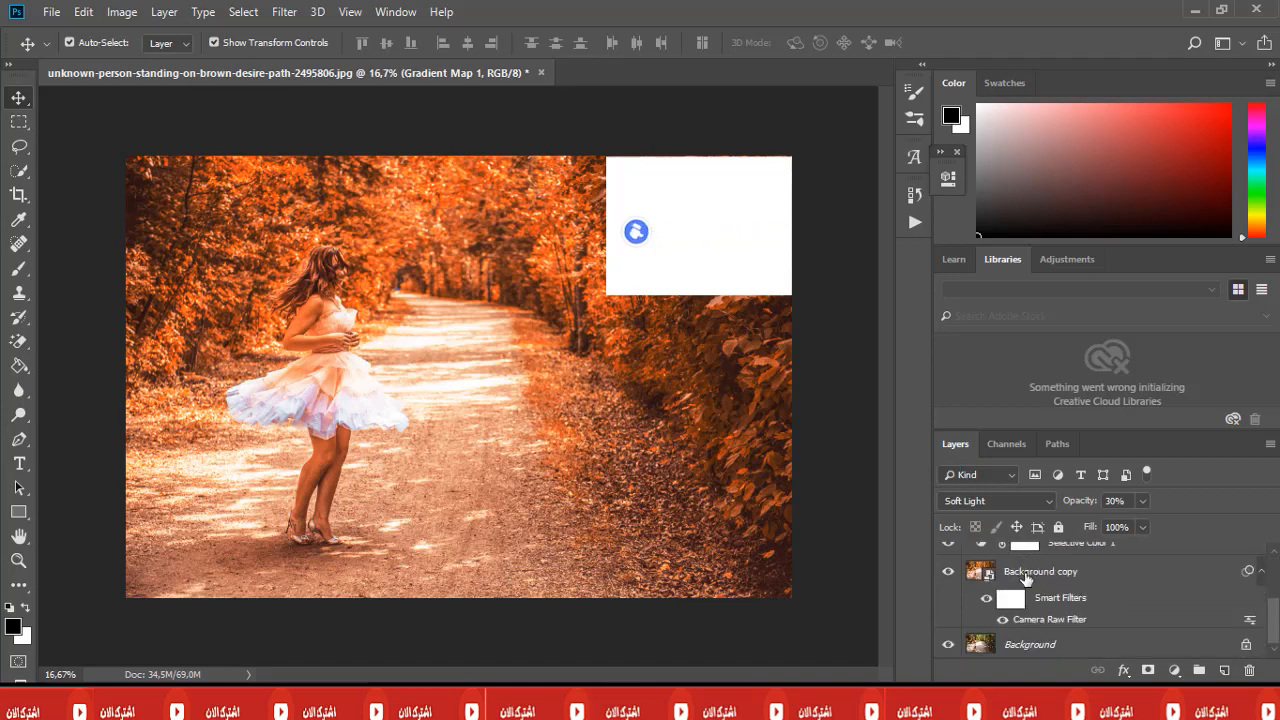
{"action": "left_click", "coordinate": [1040, 646]}
{"action": "left_click", "coordinate": [949, 645]}
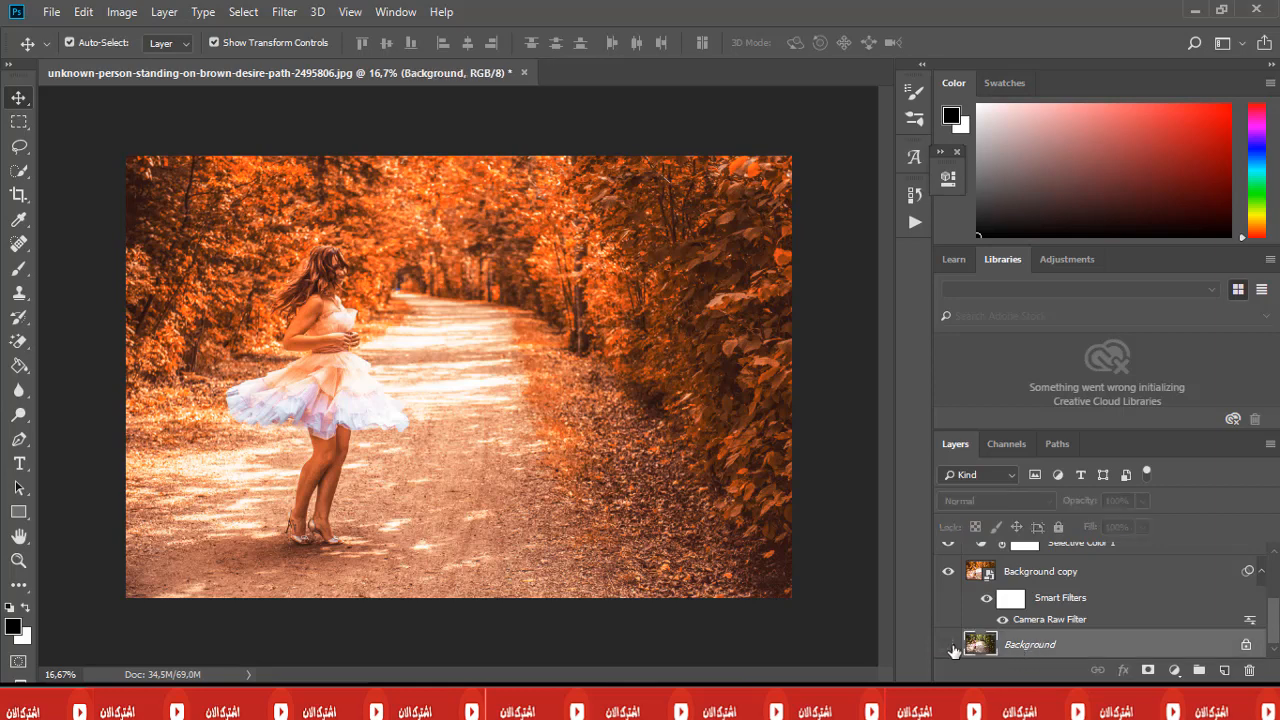
{"action": "left_click", "coordinate": [949, 645]}
{"action": "left_click", "coordinate": [949, 572]}
{"action": "left_click", "coordinate": [950, 574]}
{"action": "left_click", "coordinate": [952, 577]}
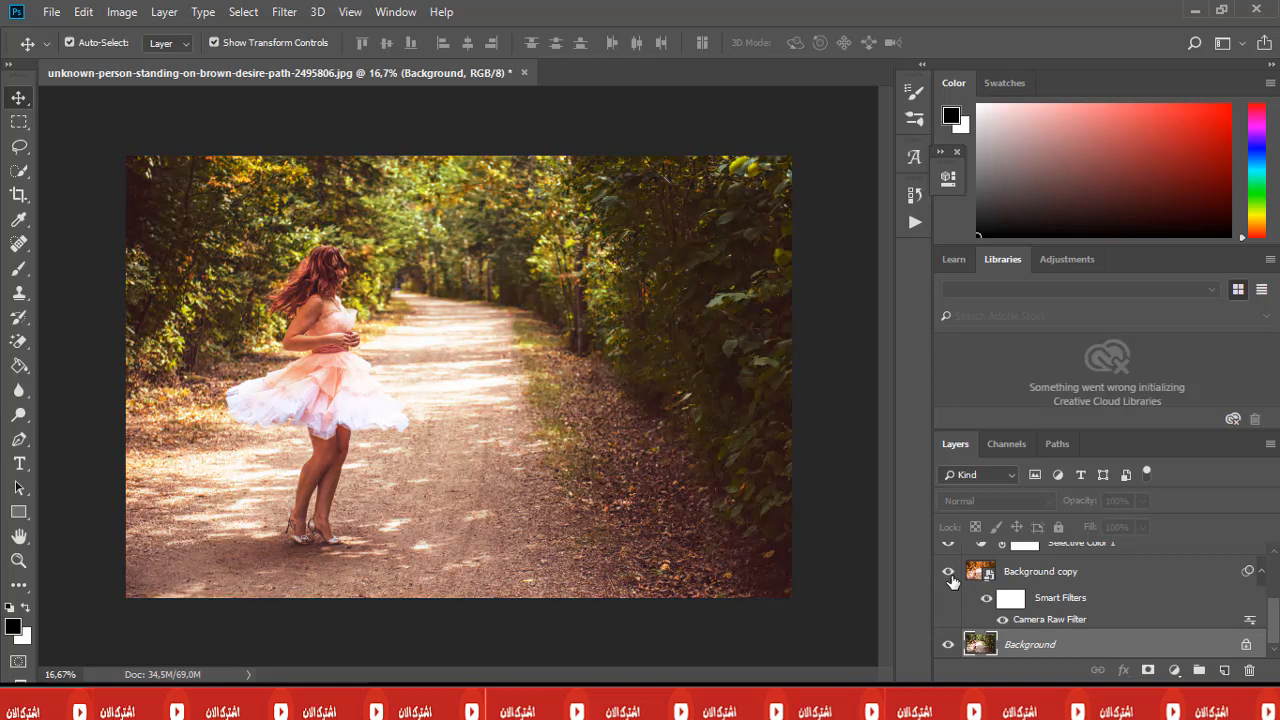